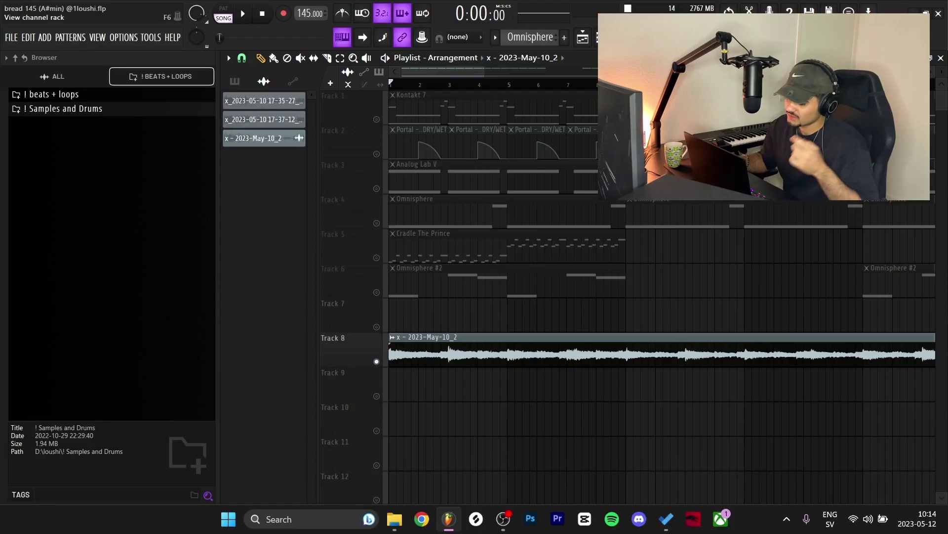
Open the Kontakt 7 channel's instrument from the channel rack, view its Straylight patch Nightmarez, and close it
key("F6")
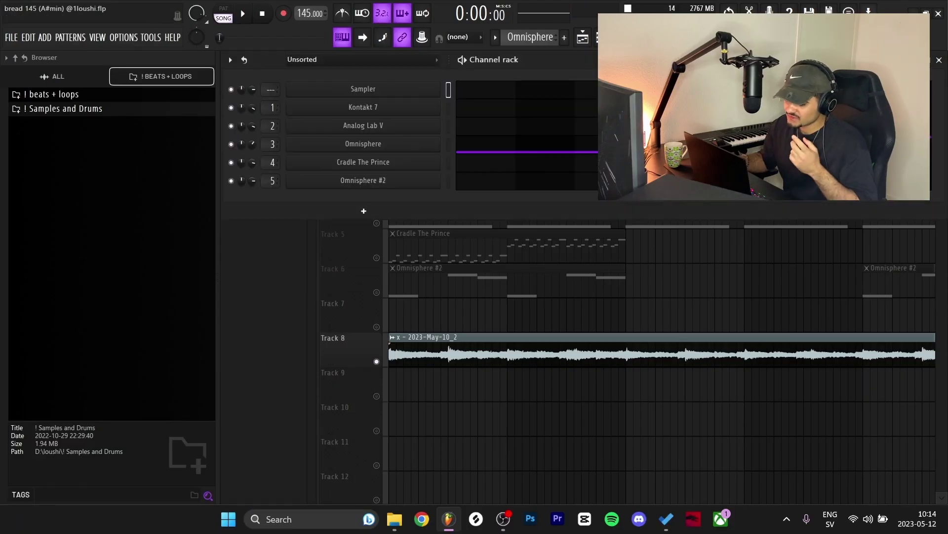
left_click(365, 107)
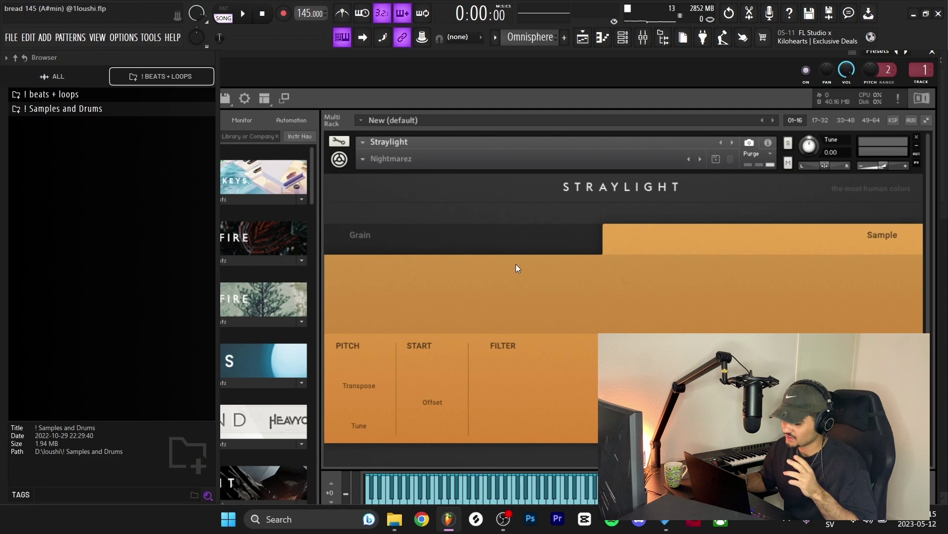
mouse_move(464, 63)
left_mouse_down()
mouse_move(465, 71)
mouse_move(450, 58)
left_mouse_up()
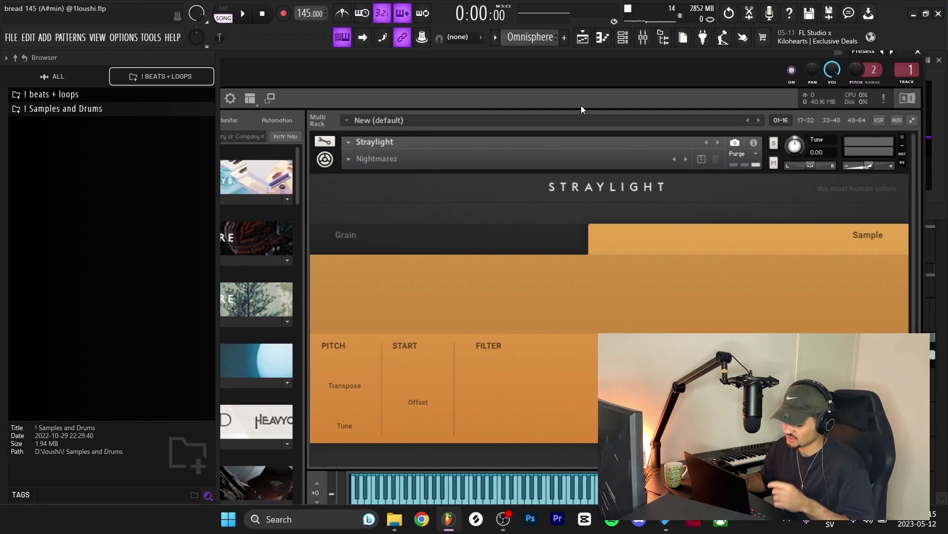
scroll(561, 209, "down", 2)
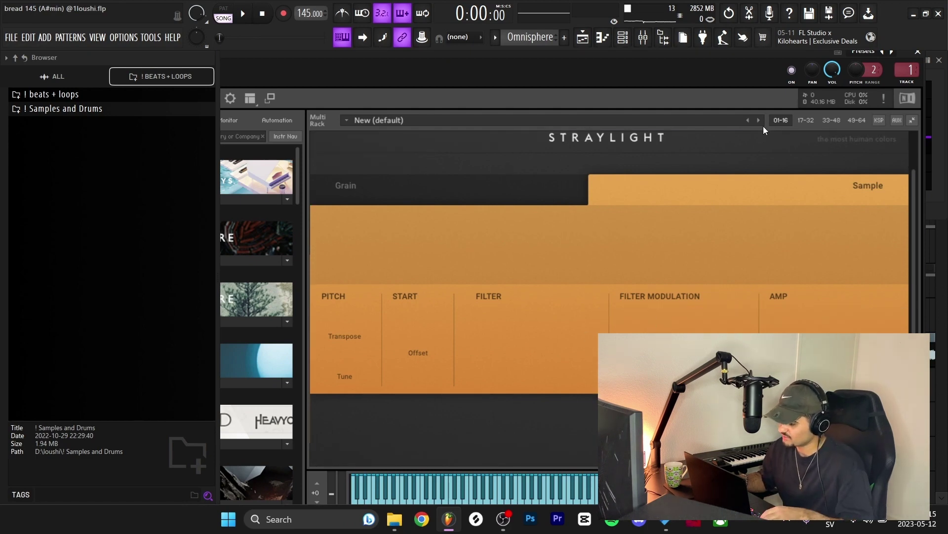
mouse_move(622, 76)
left_mouse_down()
mouse_move(663, 94)
mouse_move(597, 73)
mouse_move(661, 75)
mouse_move(613, 88)
left_mouse_up()
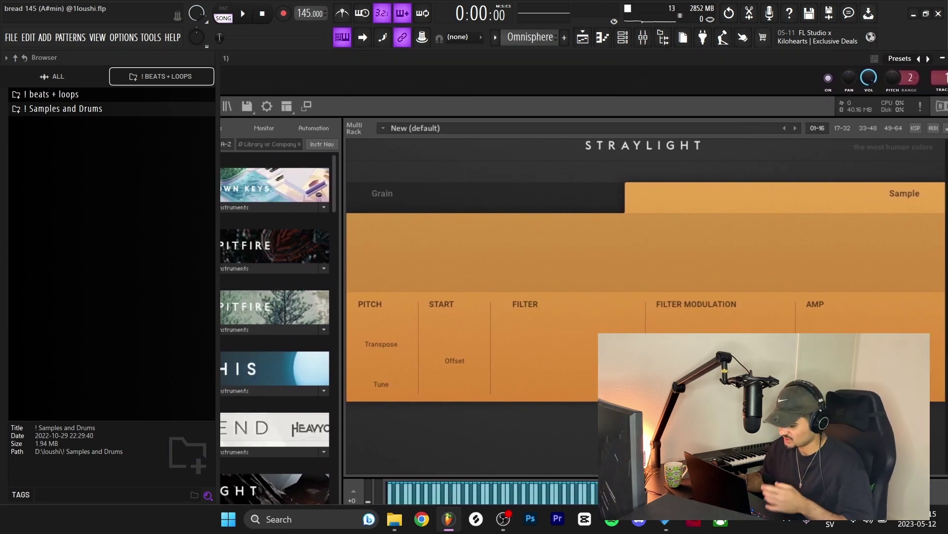
left_click_drag(521, 62, 493, 92)
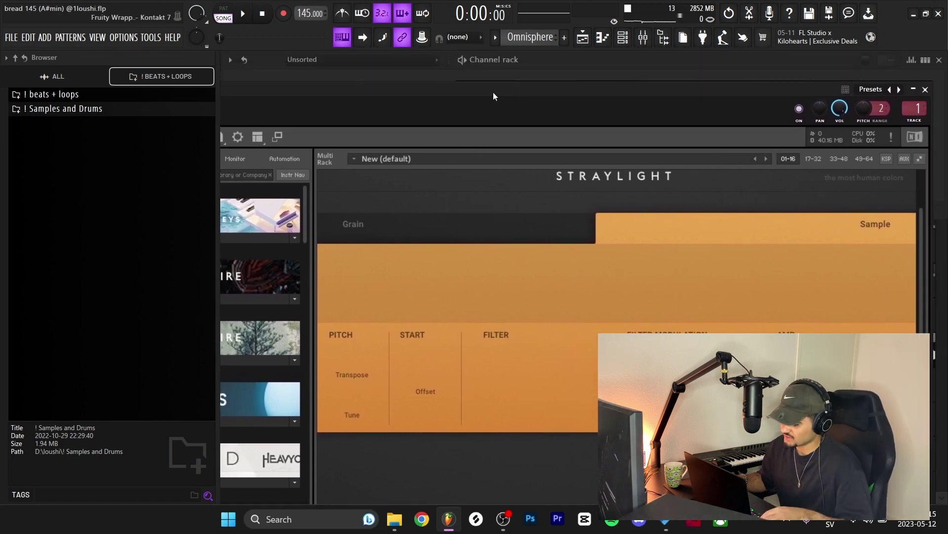
left_click(926, 89)
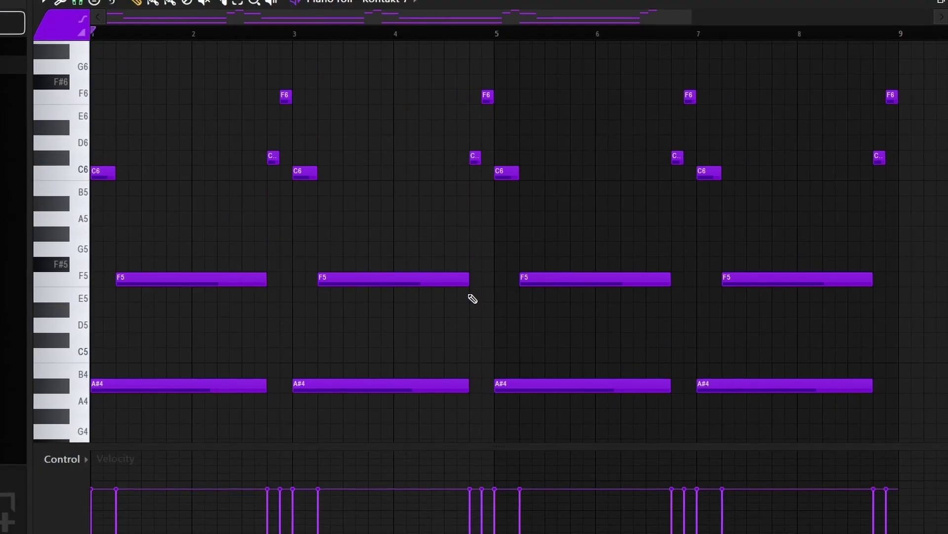
Play the Kontakt 7 pattern in the piano roll and select its upper melody notes for review
key("space")
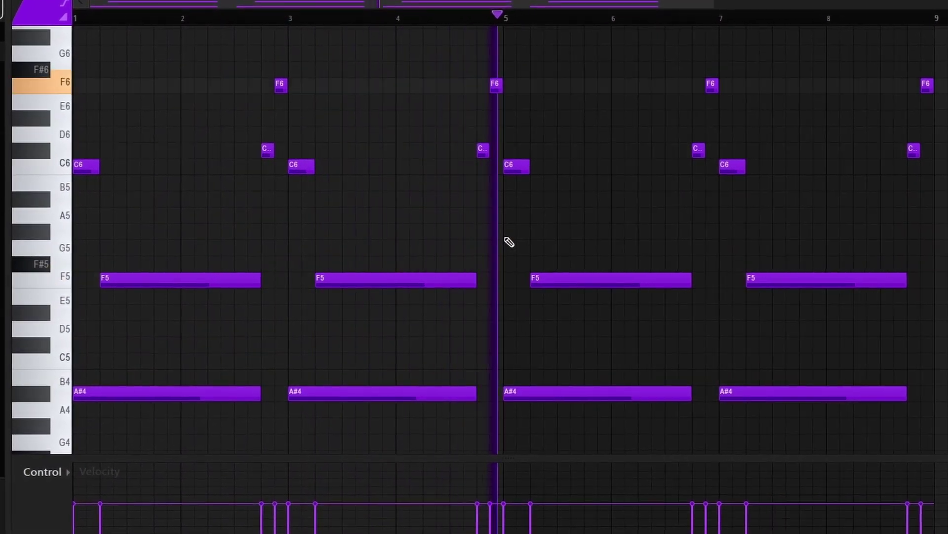
key("space")
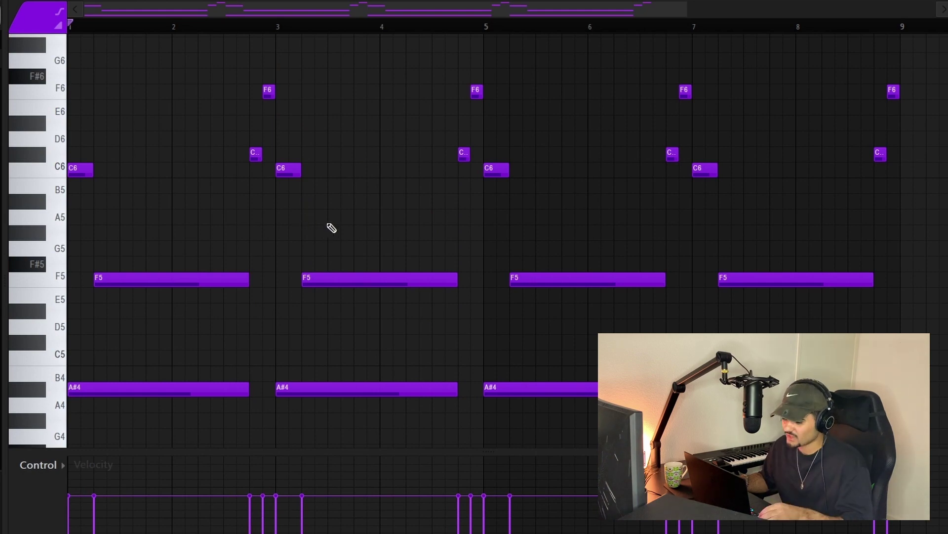
left_click_drag(909, 190, 72, 49, "ctrl")
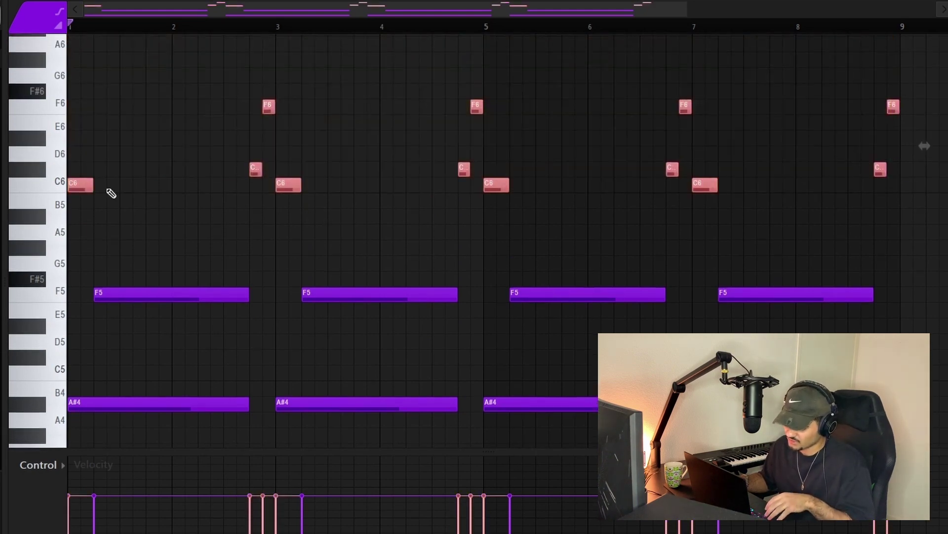
scroll(138, 192, "down", 3)
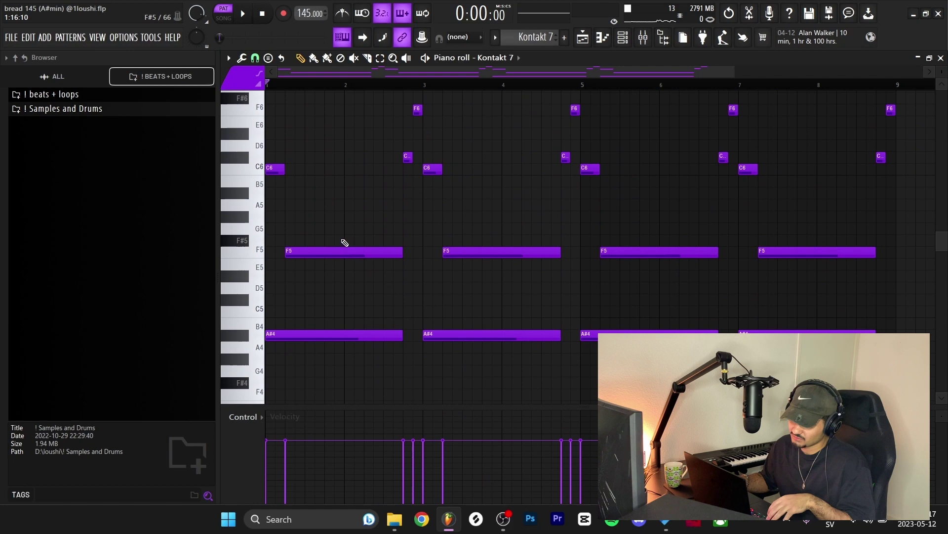
Try a C#5 note between the first A#4 and F5 notes, lengthened to the end of the chord, and remove it
left_click_drag(341, 224, 895, 294)
left_click(446, 296)
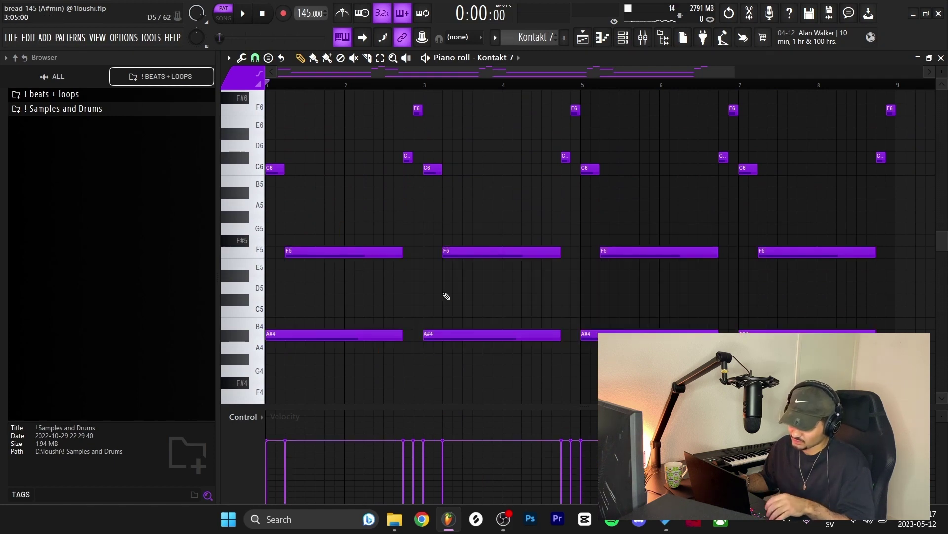
left_click_drag(315, 224, 297, 342)
left_click(311, 294)
left_click(280, 302)
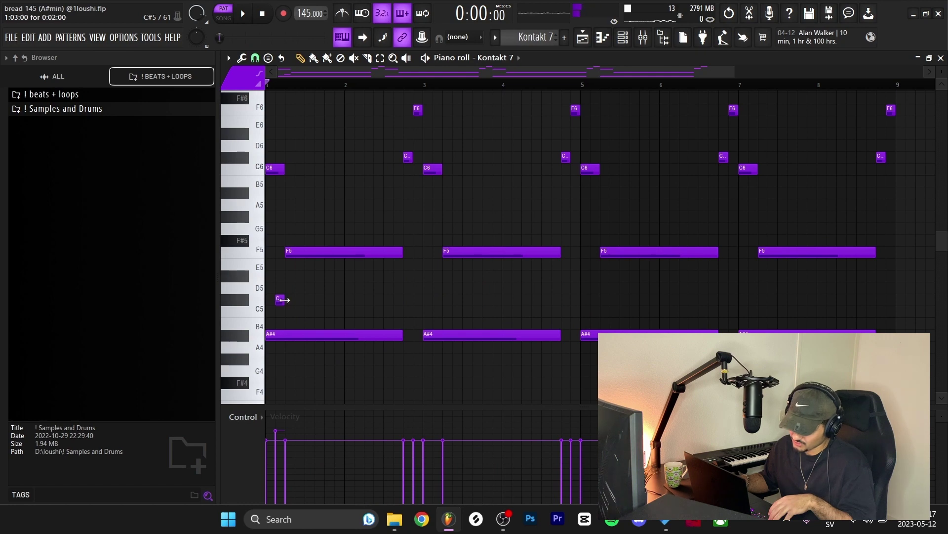
left_click_drag(285, 300, 405, 314)
left_click_drag(310, 364, 330, 236)
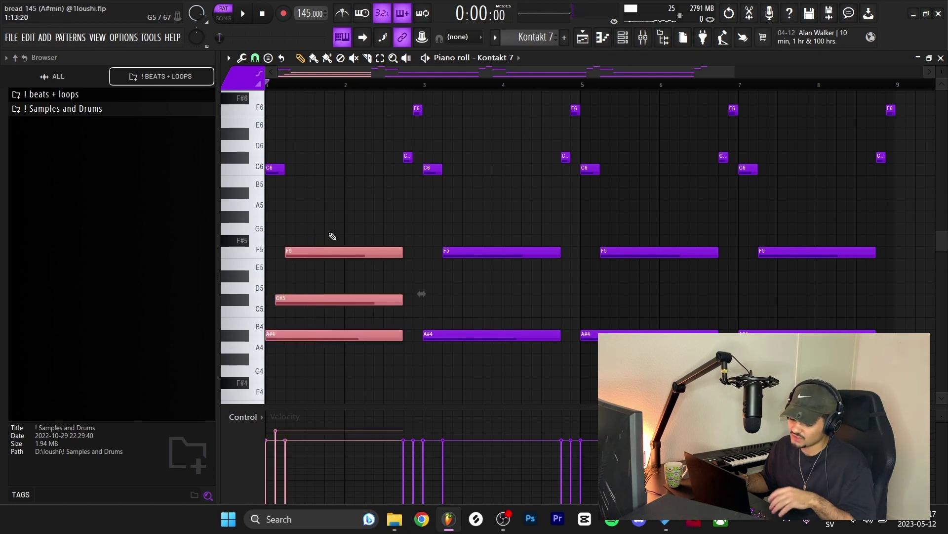
left_click(311, 296)
right_click(311, 301)
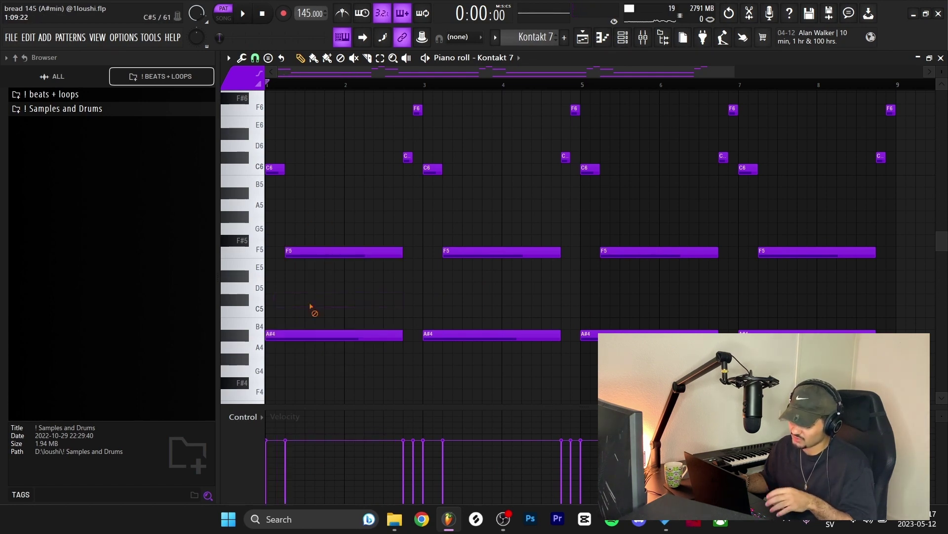
Try raising the first A#4 note by an octave and return it to its original pitch
left_click_drag(315, 297, 290, 350)
key("ctrl+Up")
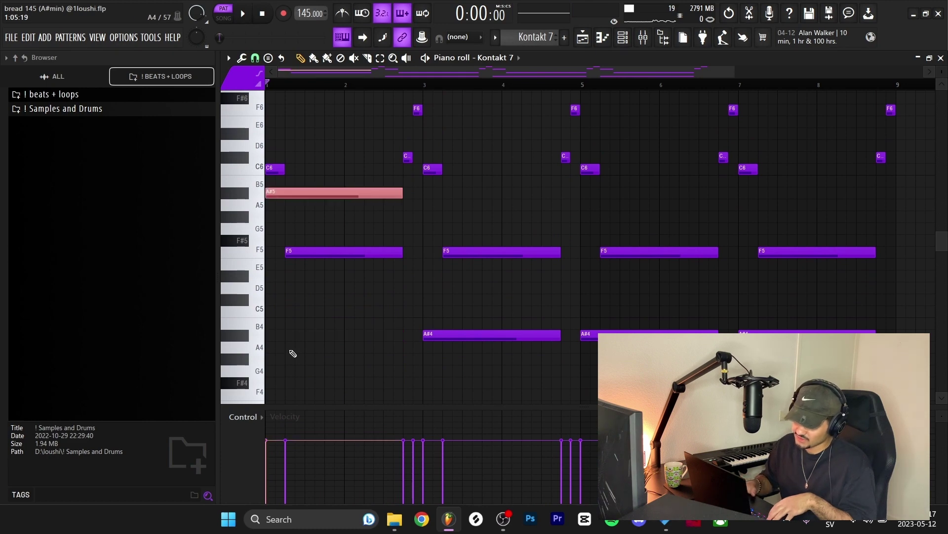
key("ctrl+Down")
left_click_drag(329, 276, 336, 235)
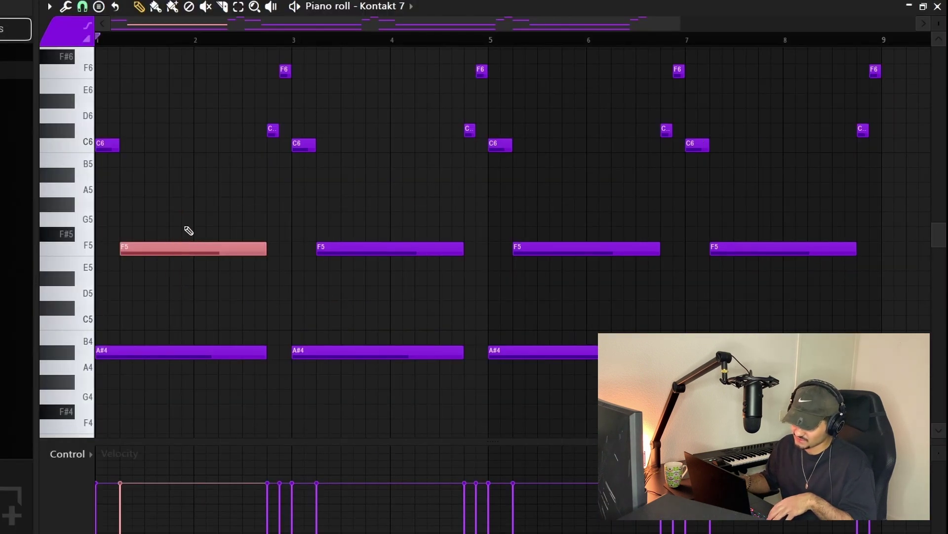
left_click(337, 235, "ctrl")
Review the low A#4 and F5 notes, play the pattern, and highlight the upper melody notes across all bars
left_click_drag(173, 212, 734, 388)
left_click(879, 300, "ctrl")
scroll(288, 294, "up", 1)
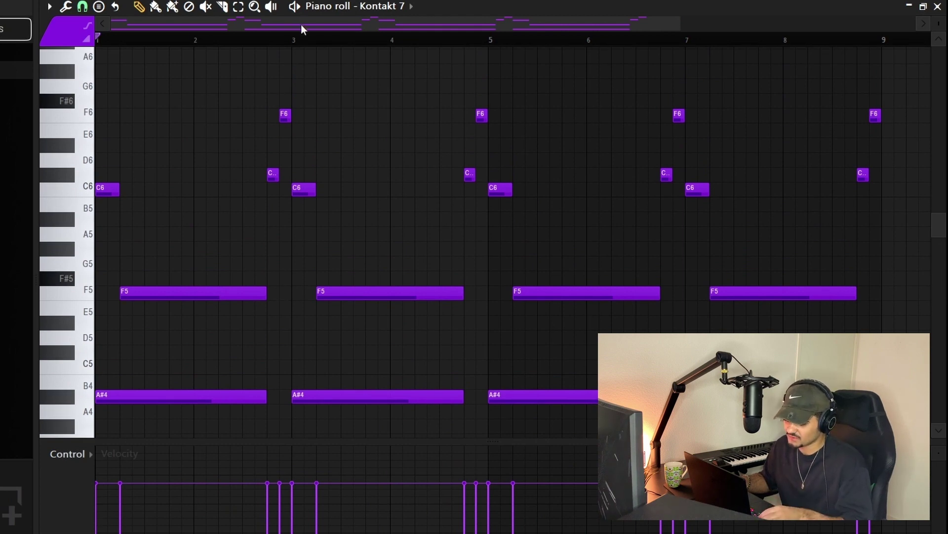
key("space")
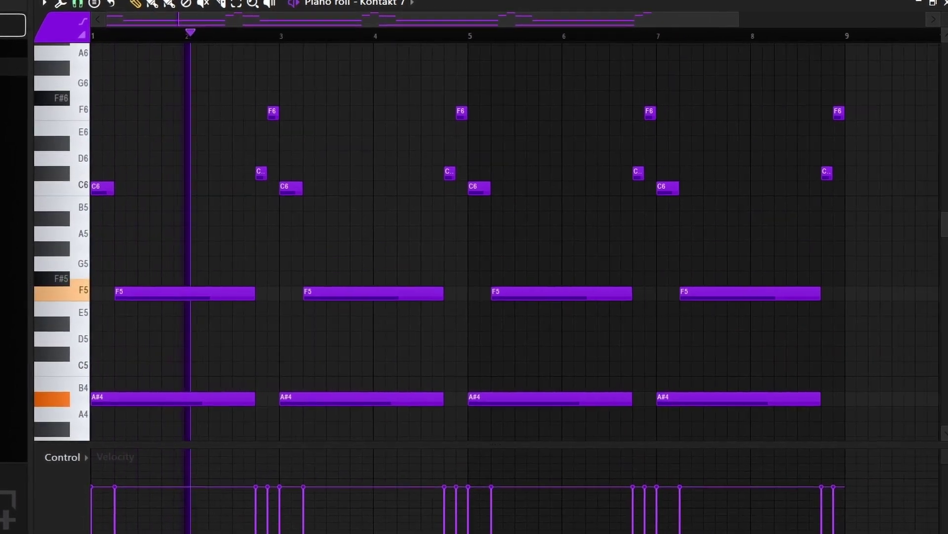
scroll(352, 60, "down", 3)
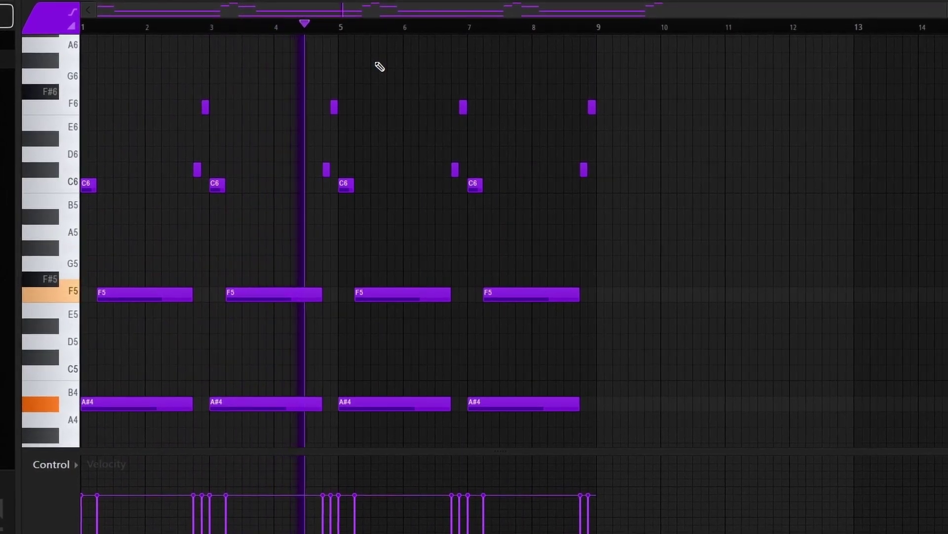
key("space")
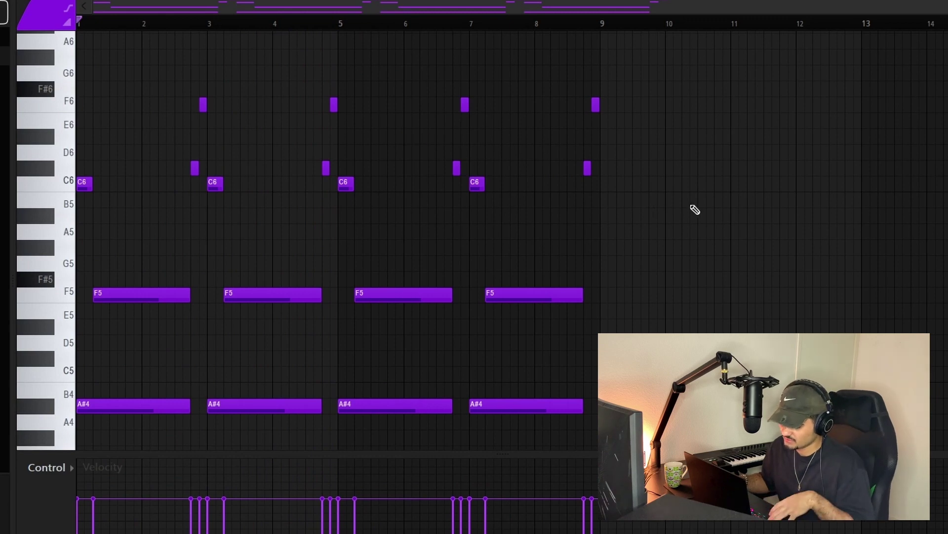
left_click_drag(656, 204, 50, 96)
left_click(160, 121, "ctrl")
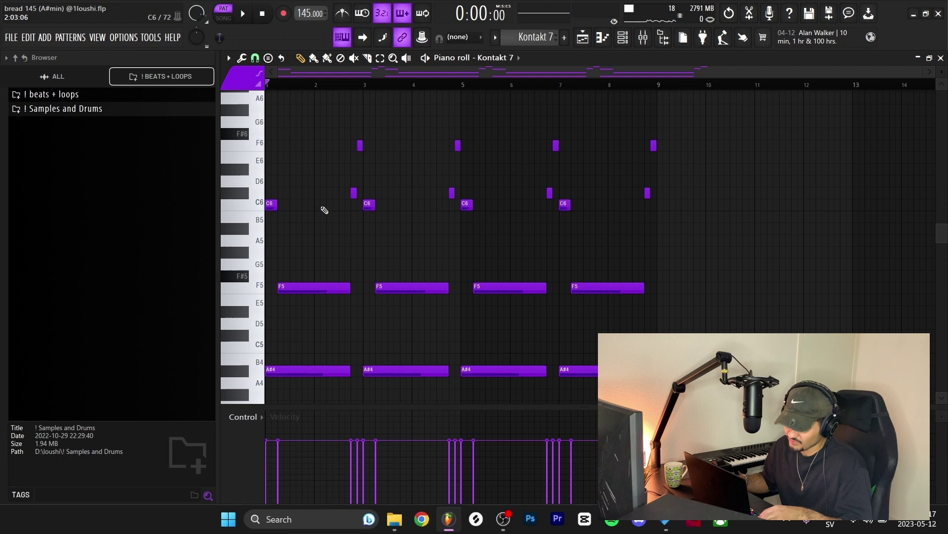
Try short extra notes at C6, F#5 and D#6 in bar 2 and play the pattern with them
left_click(320, 207)
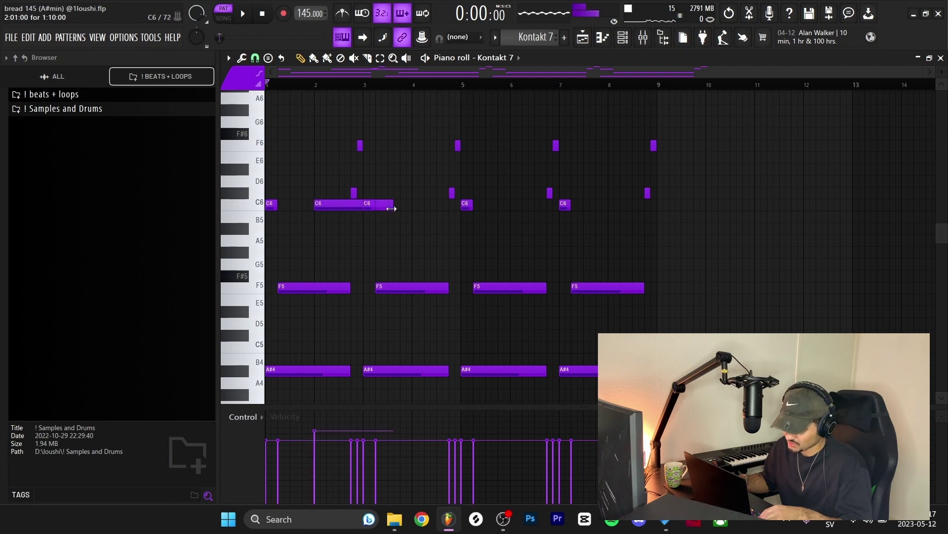
mouse_move(392, 208)
left_mouse_down()
mouse_move(318, 213)
mouse_move(328, 223)
mouse_move(330, 277)
left_mouse_up()
left_click(328, 242)
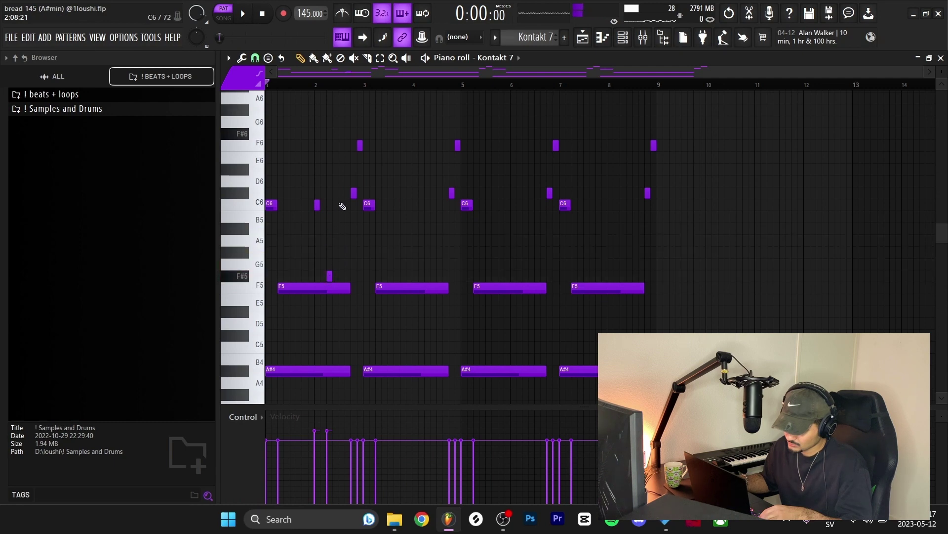
left_click(341, 169)
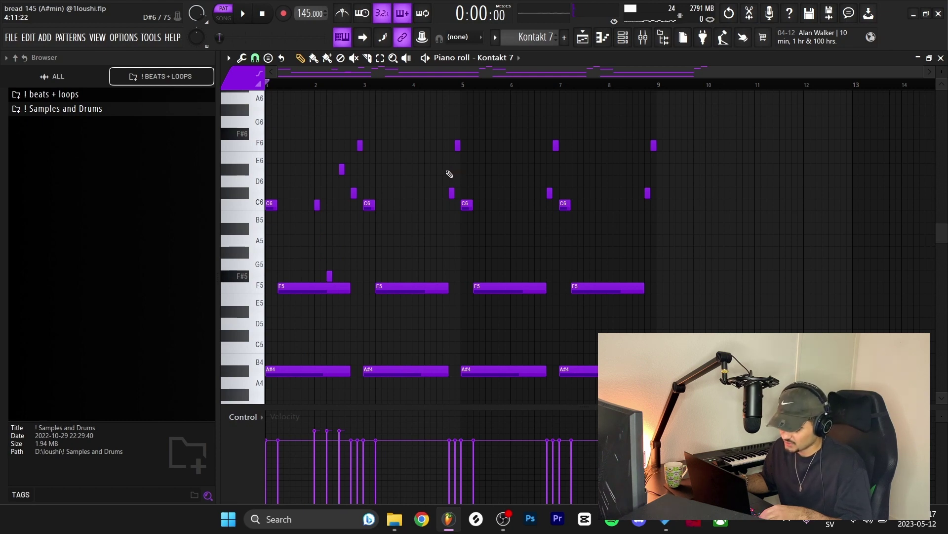
key("space")
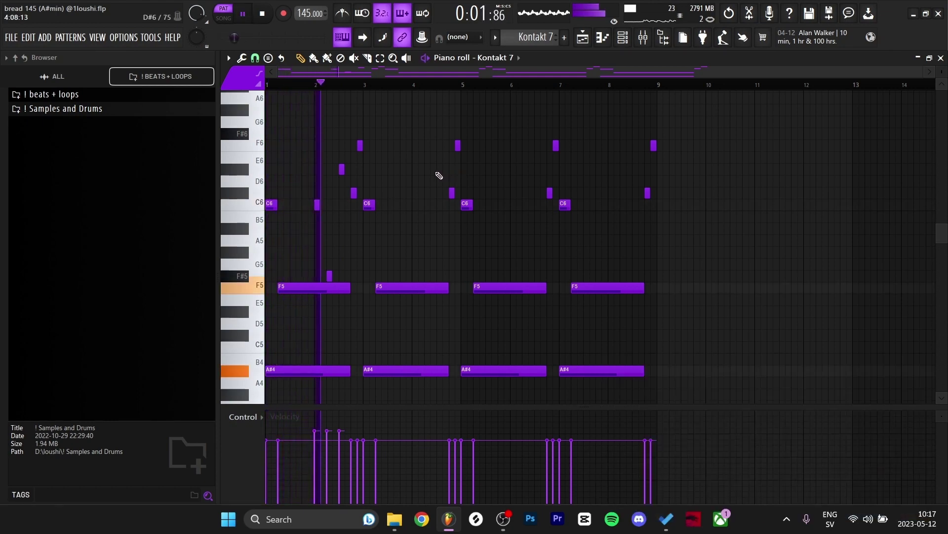
key("space")
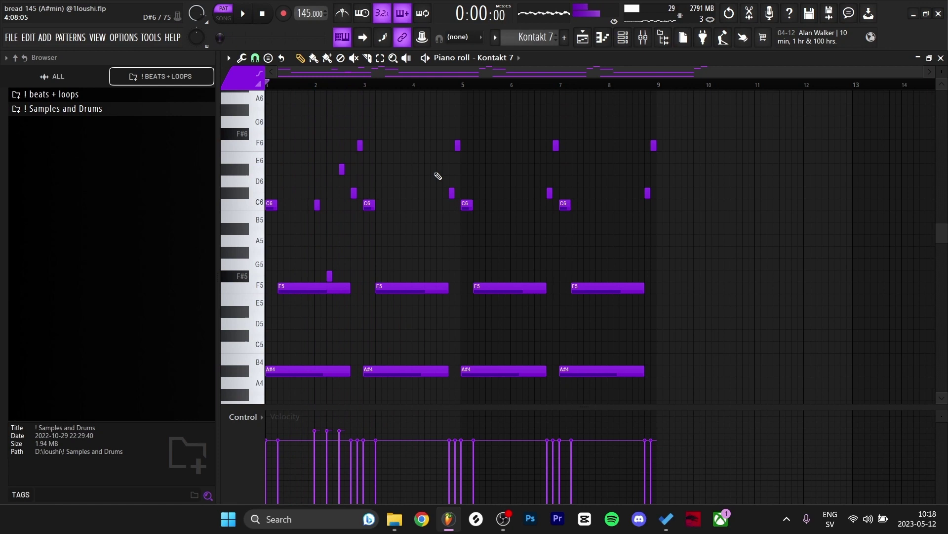
Undo the three extra melody notes added in bar 2
key("ctrl+z")
key("ctrl+z")
key("ctrl+z")
key("ctrl+z")
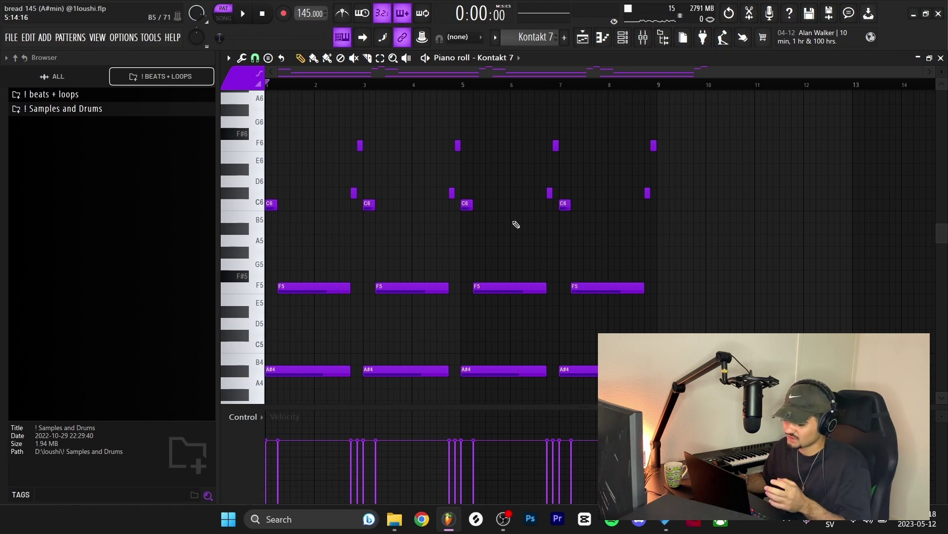
Open the Portal effect on mixer Insert 1 and browse its preset list around the Nardosayan preset in the Hypnotized bank
left_click(643, 37)
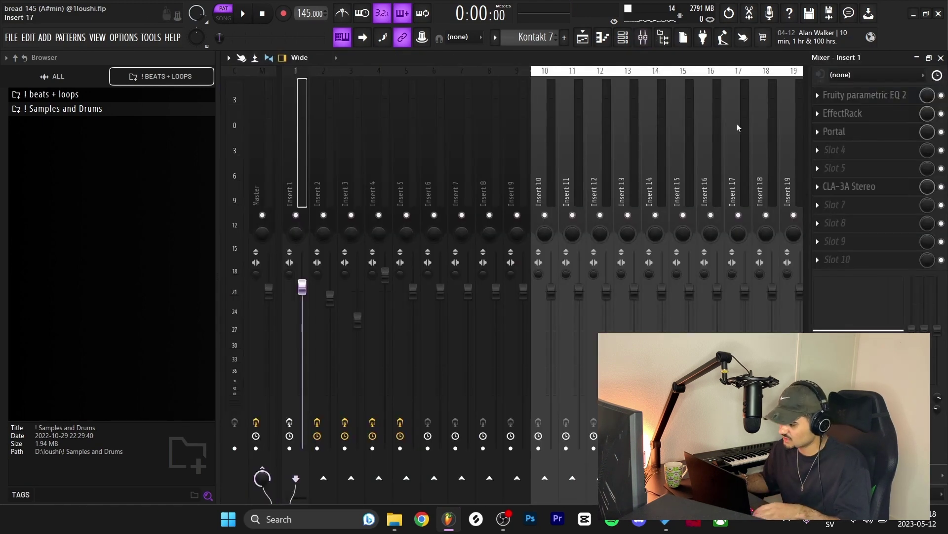
left_click(848, 137)
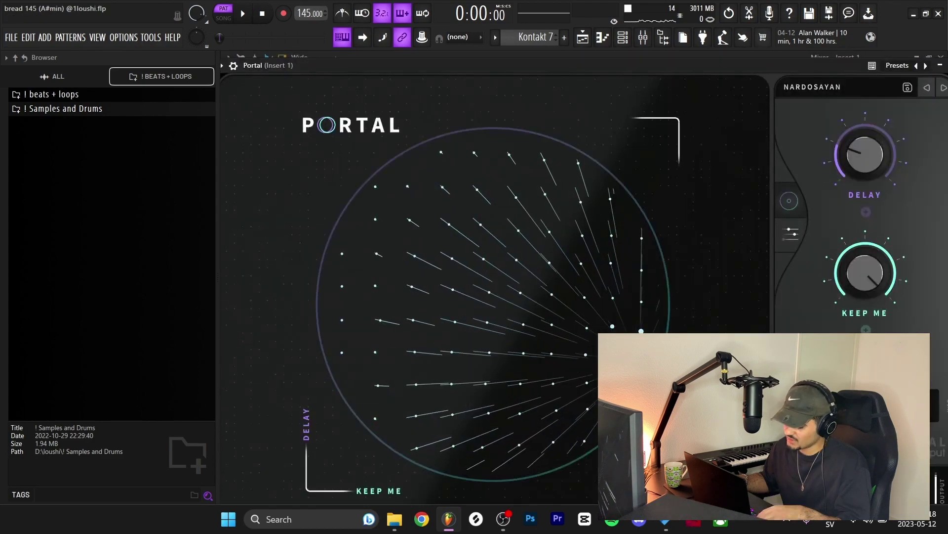
left_click(813, 88)
scroll(412, 321, "down", 10)
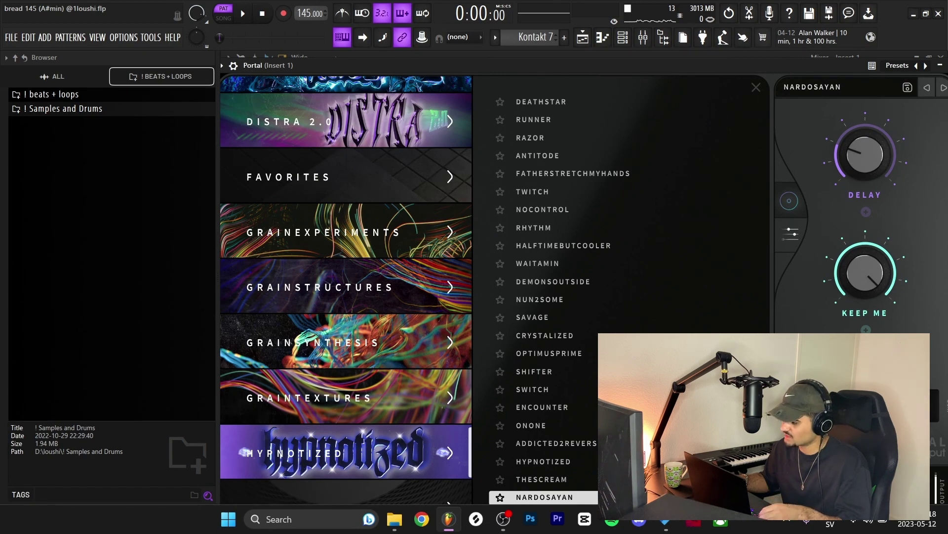
Return to the playlist and unmute Track 1 and Track 2
key("F7")
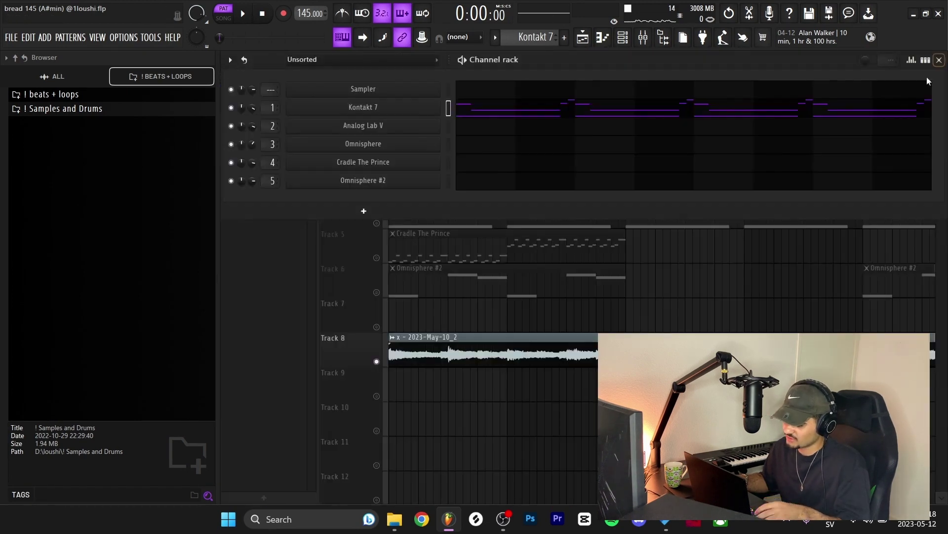
left_click(941, 58)
left_click(376, 119)
left_click(376, 154)
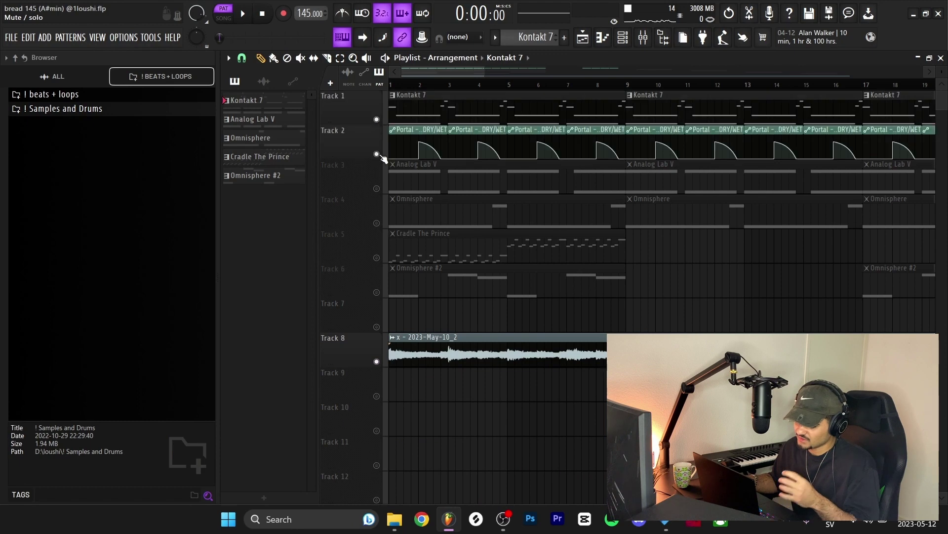
Play the arrangement and examine the Portal master dry/wet automation clips on Track 2
key("space")
key("space")
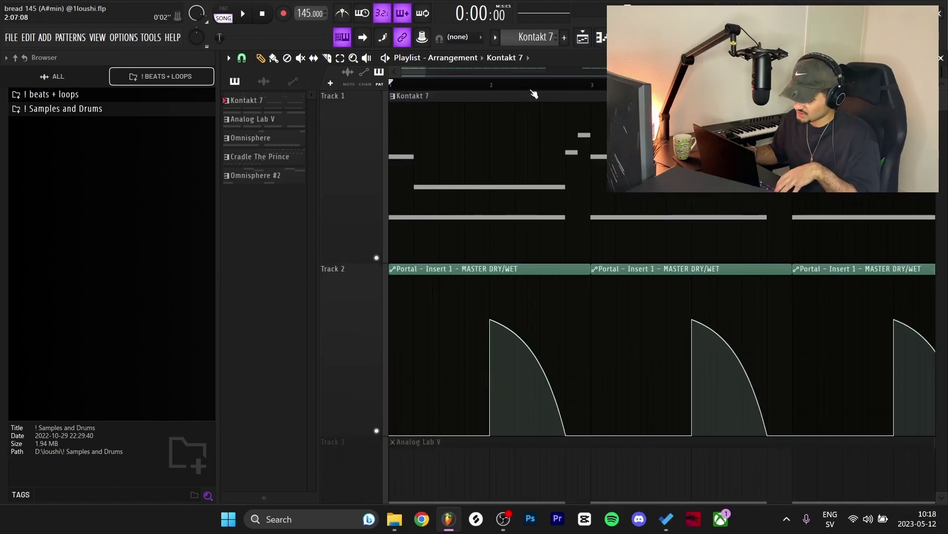
scroll(534, 94, "down", 2)
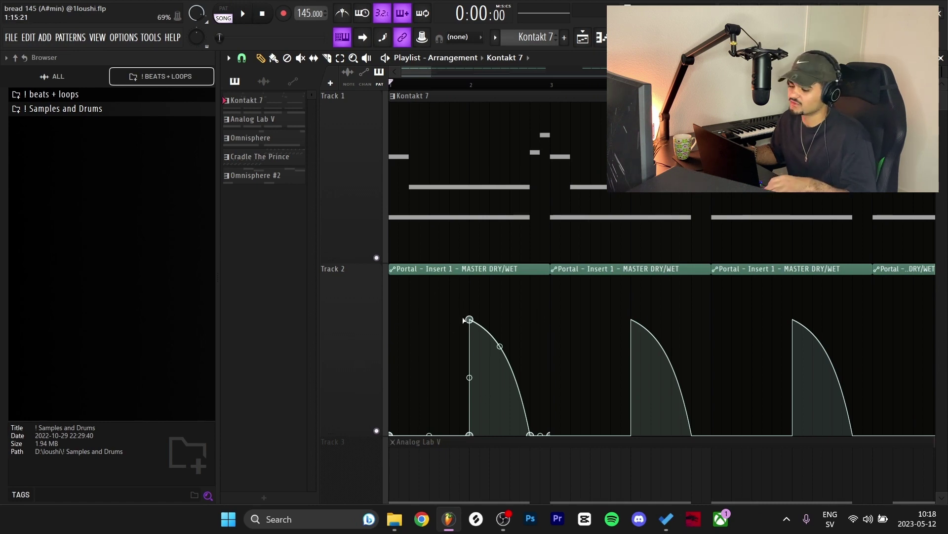
Replay the Kontakt 7 melody from the start to hear the Portal effect come in
left_click(430, 86)
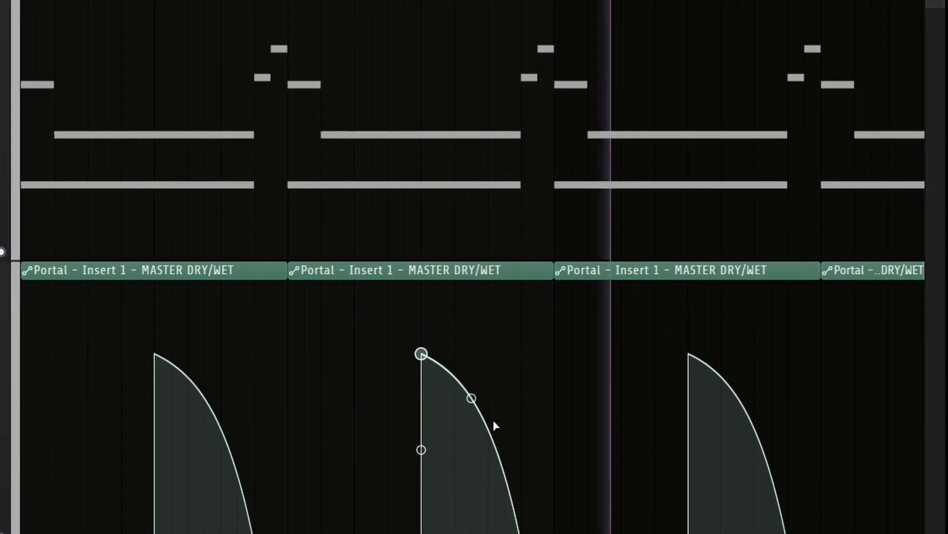
key("space")
scroll(559, 5, "down", 1)
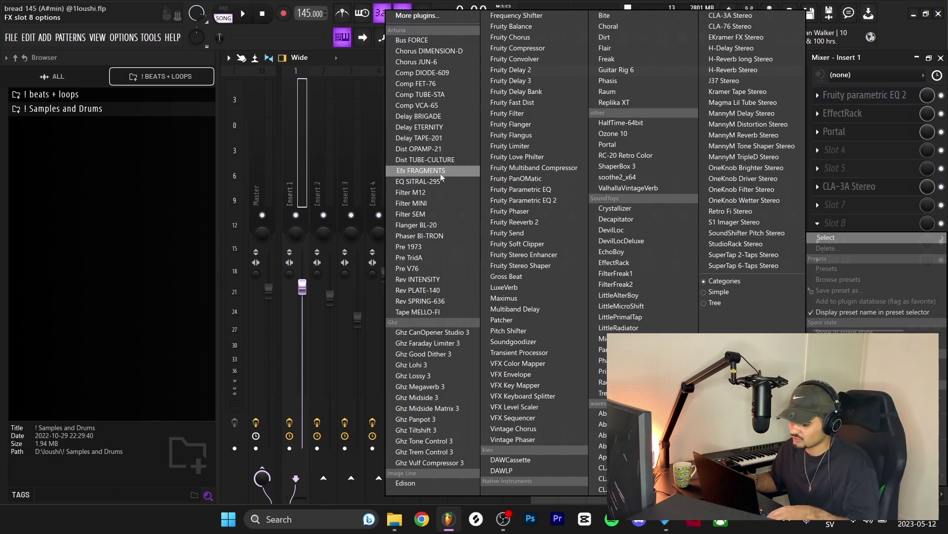
Review the EffectRack, Fruity parametric EQ 2 and CLA-3A Stereo effects on mixer Insert 1, and return to the playlist
left_click(614, 262)
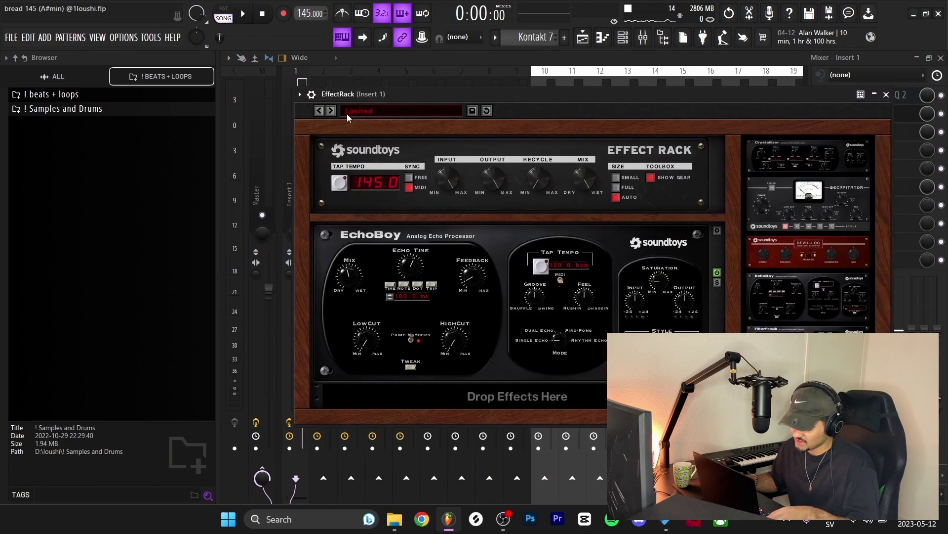
left_click(886, 94)
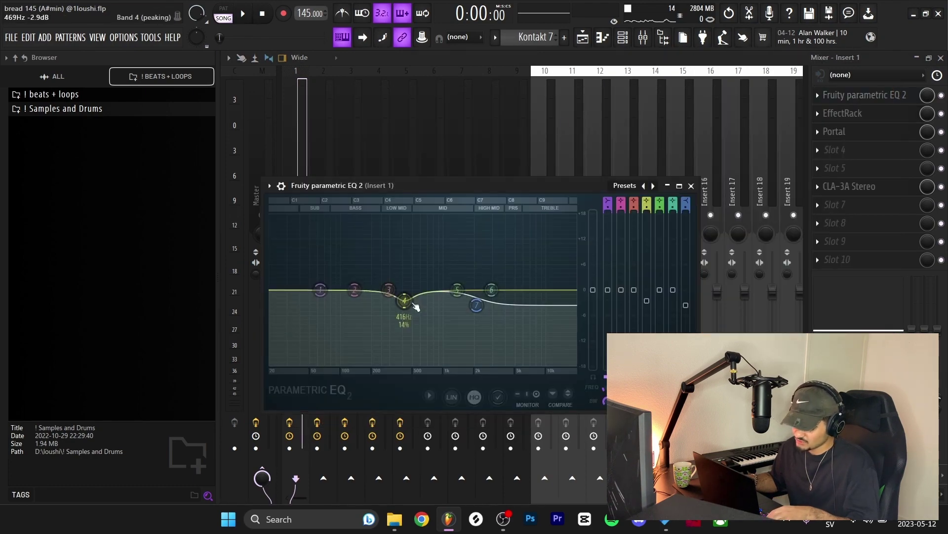
left_click(862, 188)
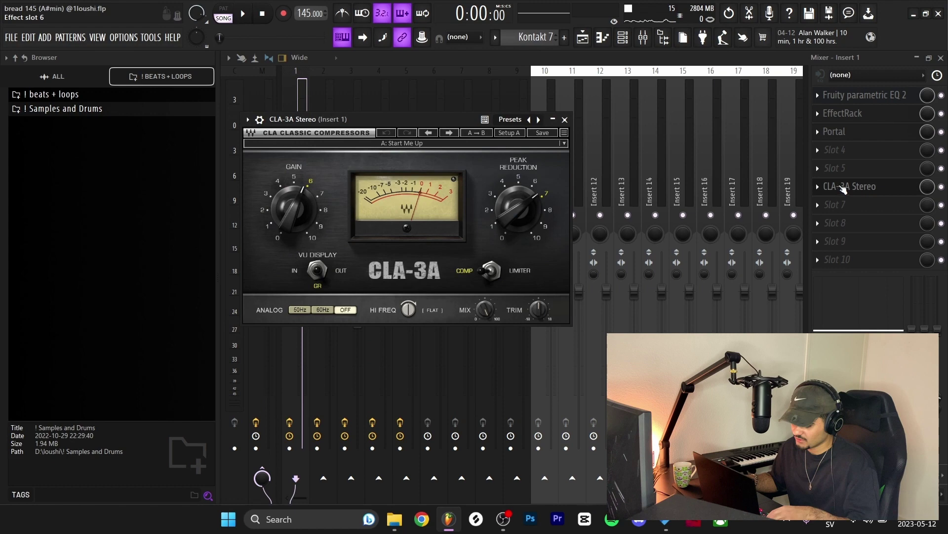
left_click(564, 120)
key("F9")
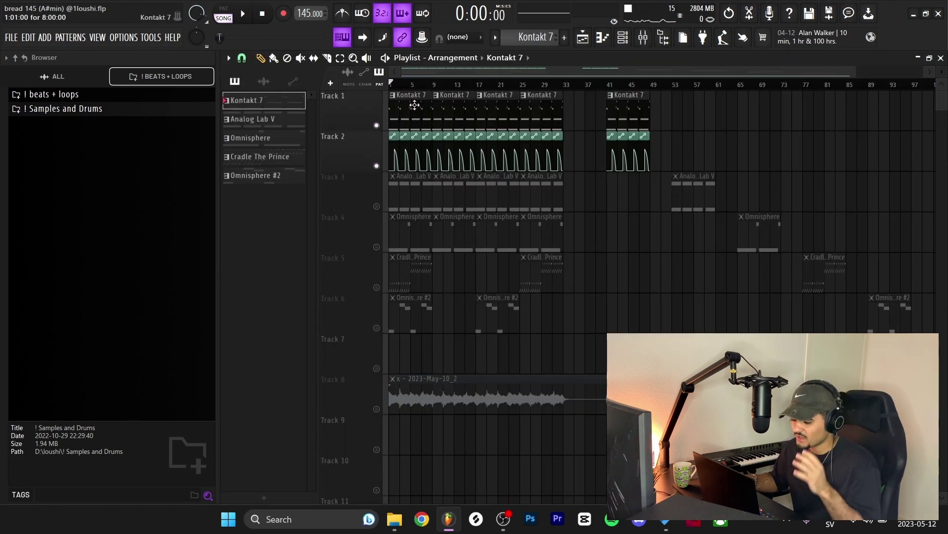
Unmute the Analog Lab V clips on Track 3 of the playlist
scroll(390, 158, "up", 6, "ctrl")
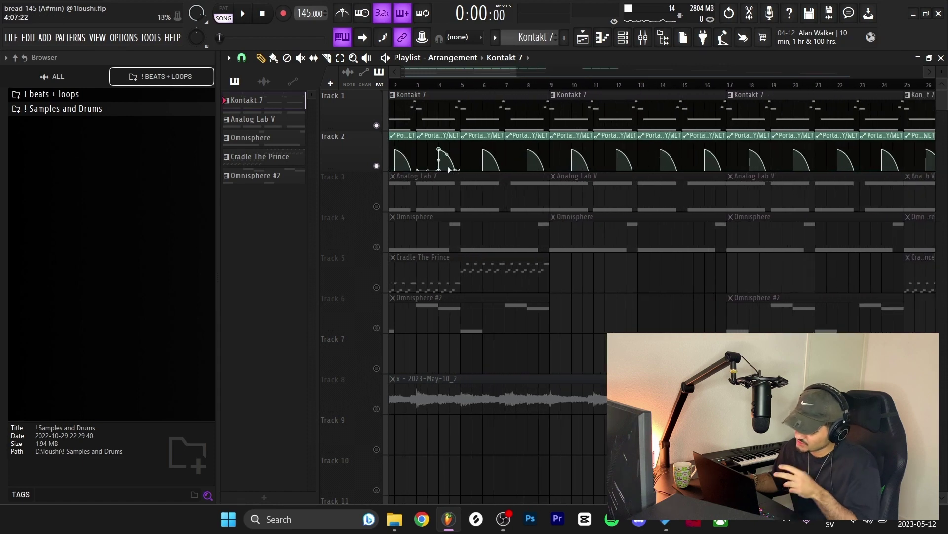
scroll(466, 164, "left", 2)
scroll(470, 73, "down", 2)
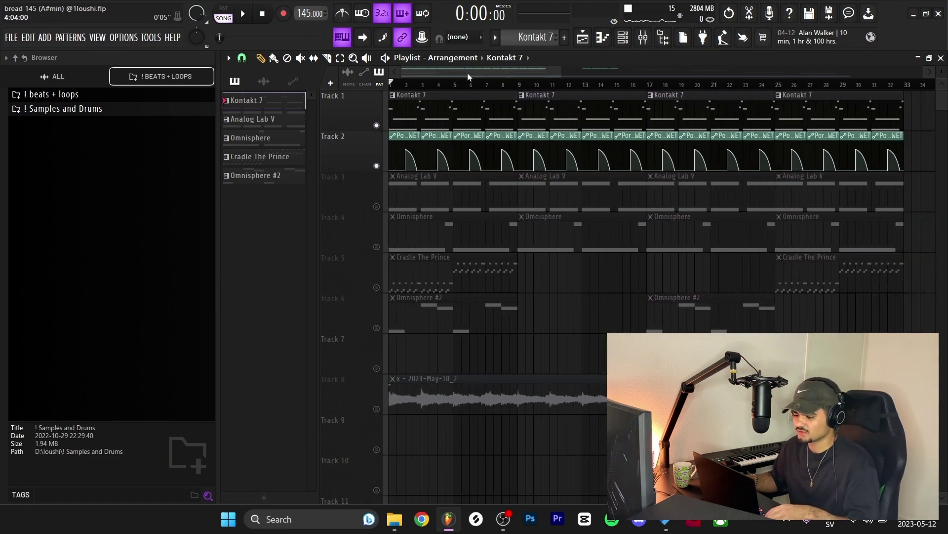
left_click_drag(942, 71, 942, 75)
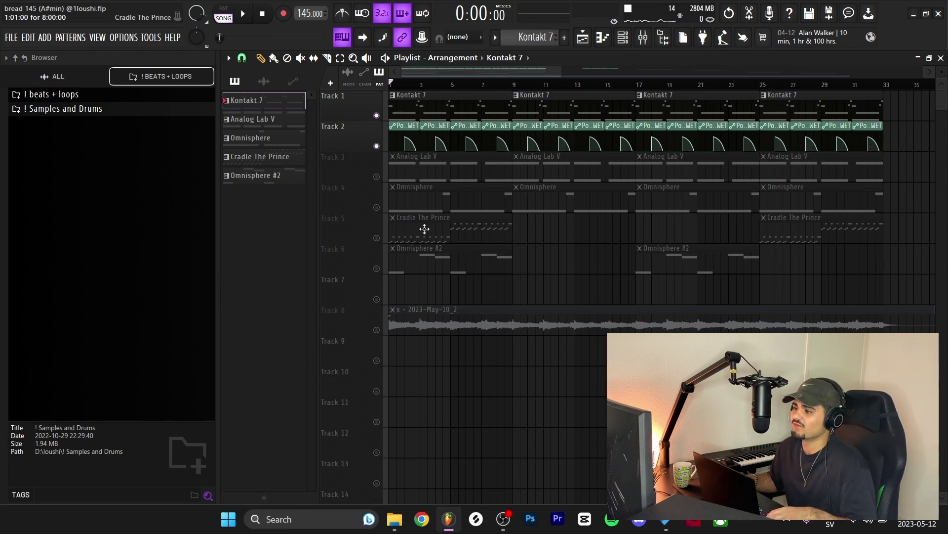
left_click(376, 177)
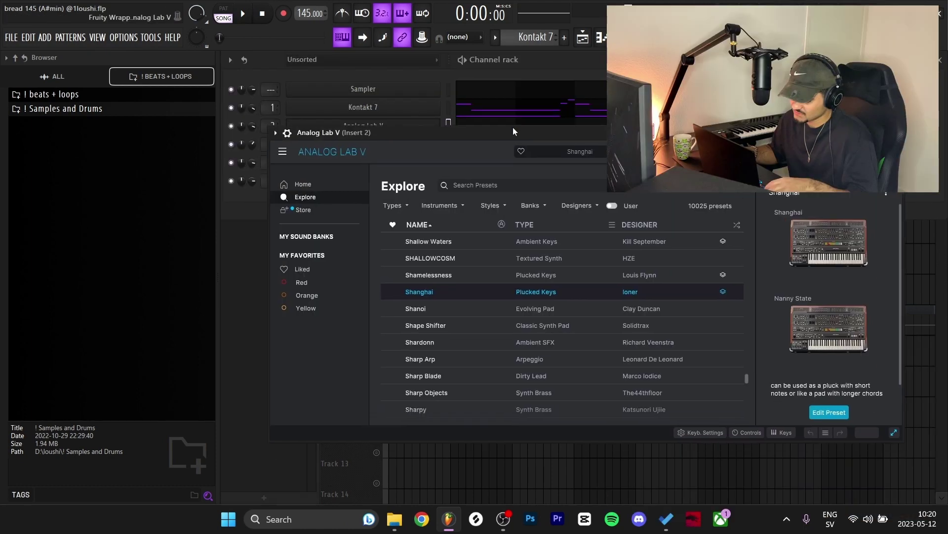
Show the Shanghai preset in Analog Lab V and open the LONER - TECHNICOLOR sound bank
left_click_drag(513, 127, 510, 119)
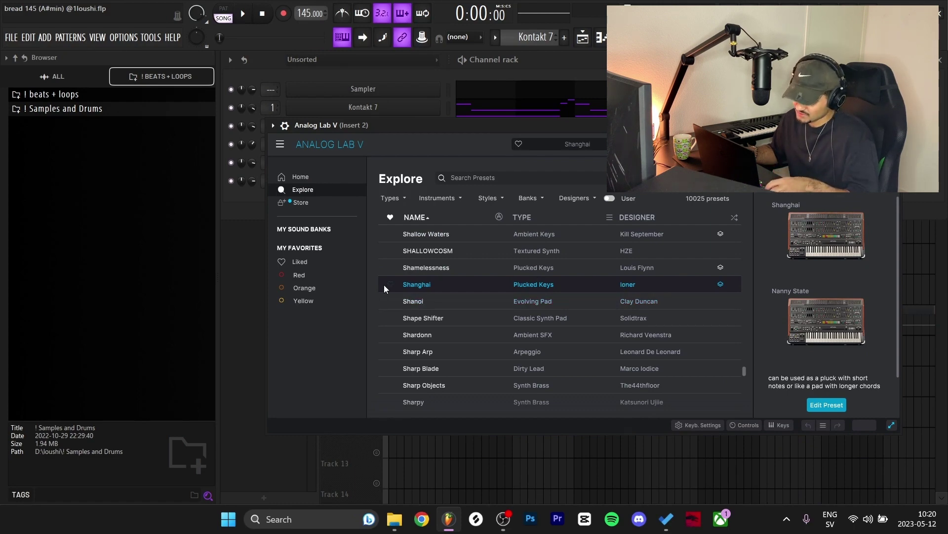
left_click(307, 232)
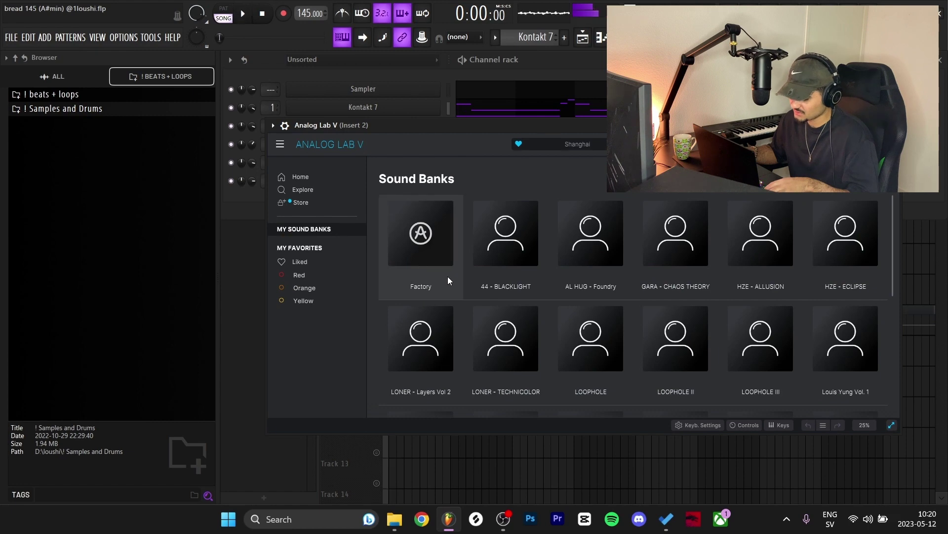
scroll(636, 315, "down", 2)
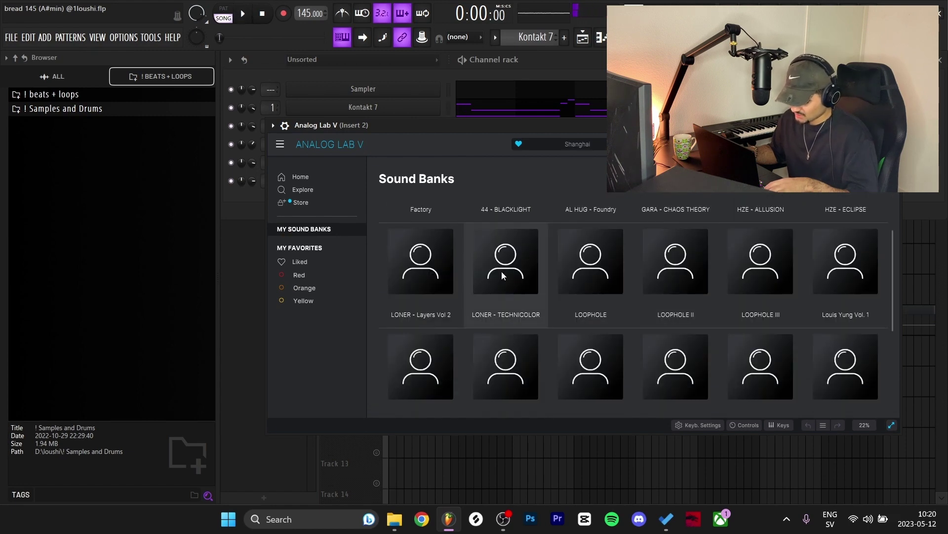
left_click(502, 275)
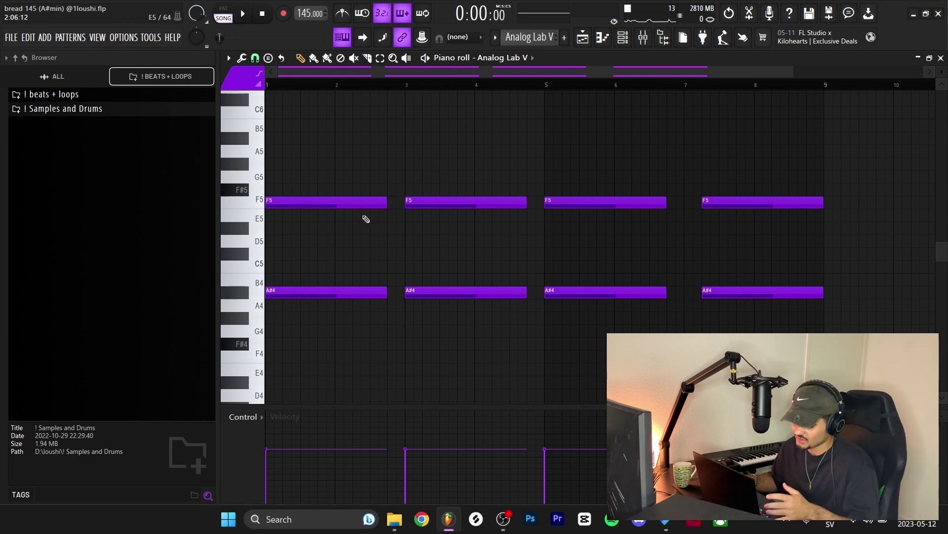
Play the Analog Lab V pattern in the piano roll and examine its paired A#4 and F5 notes
key("space")
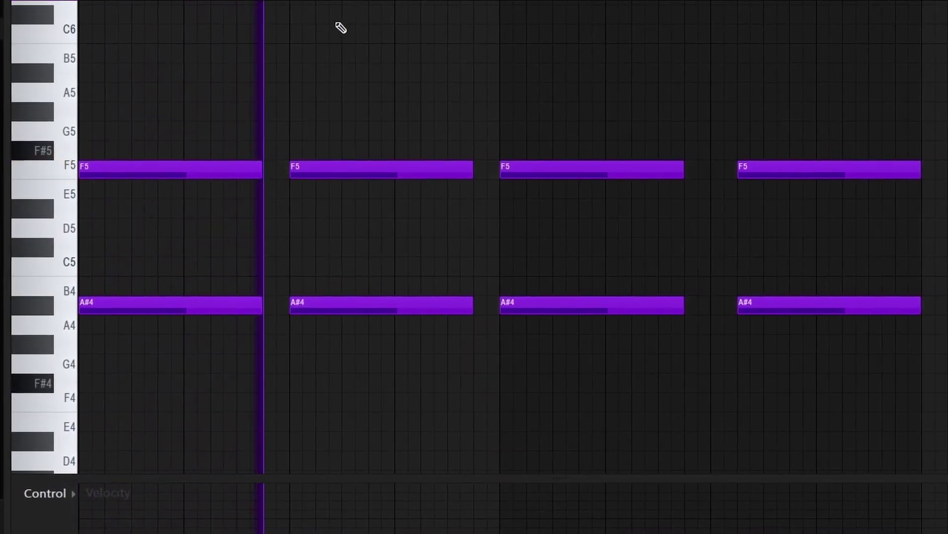
key("space")
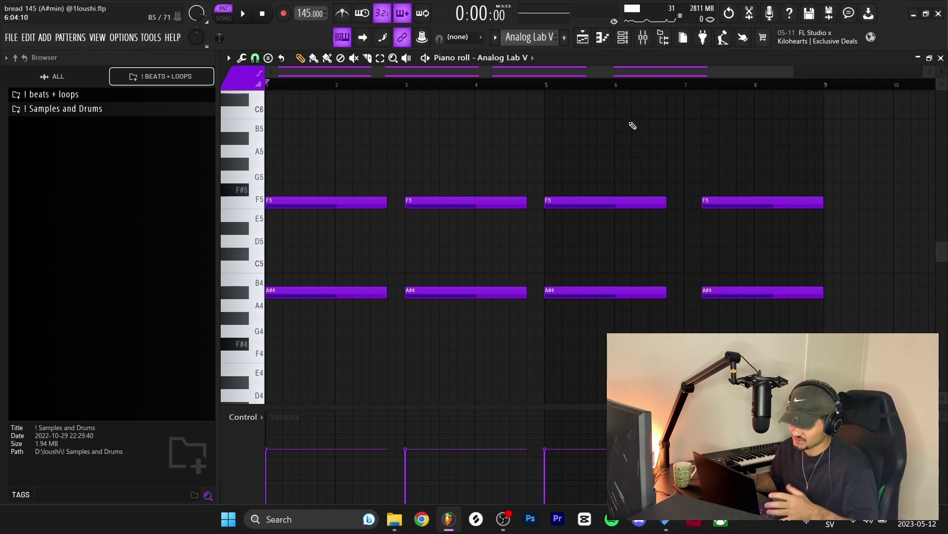
left_click_drag(326, 144, 319, 359)
left_click_drag(316, 121, 4, 223)
Try a short C#5 note between the A#4 and F5 notes in bar 1, and delete it
scroll(262, 304, "up", 4)
left_click(295, 281)
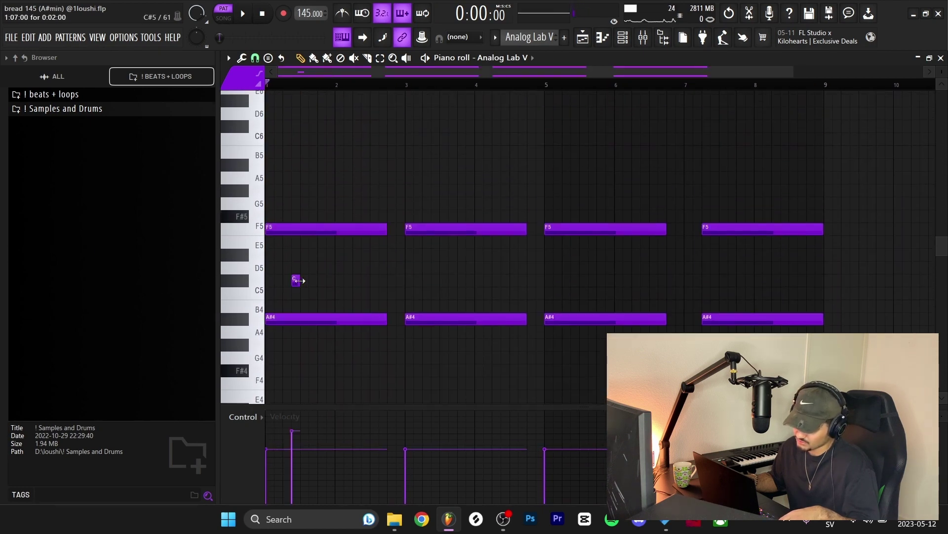
right_click(295, 280)
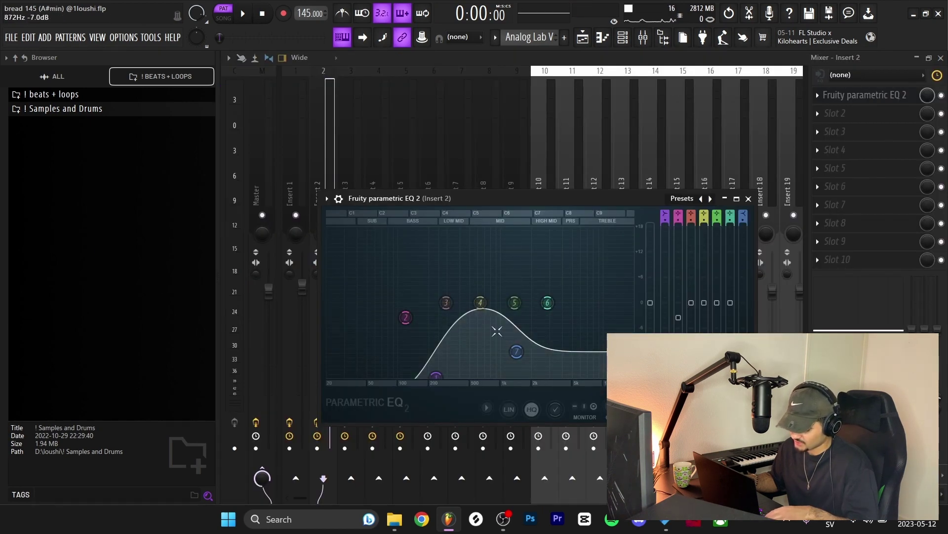
Unmute Track 4 in the playlist and open its Omnisphere pattern in the piano roll
key("F5")
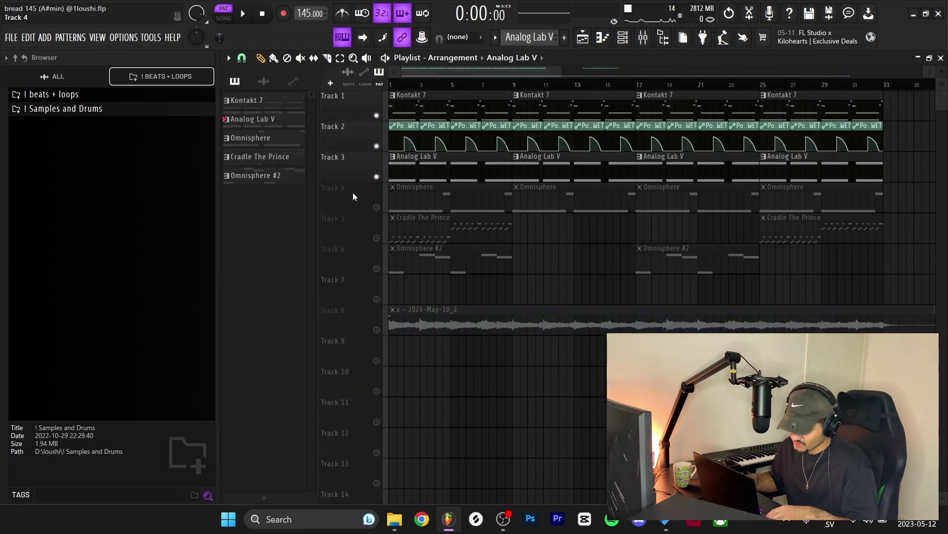
left_click(379, 208)
double_click(418, 200)
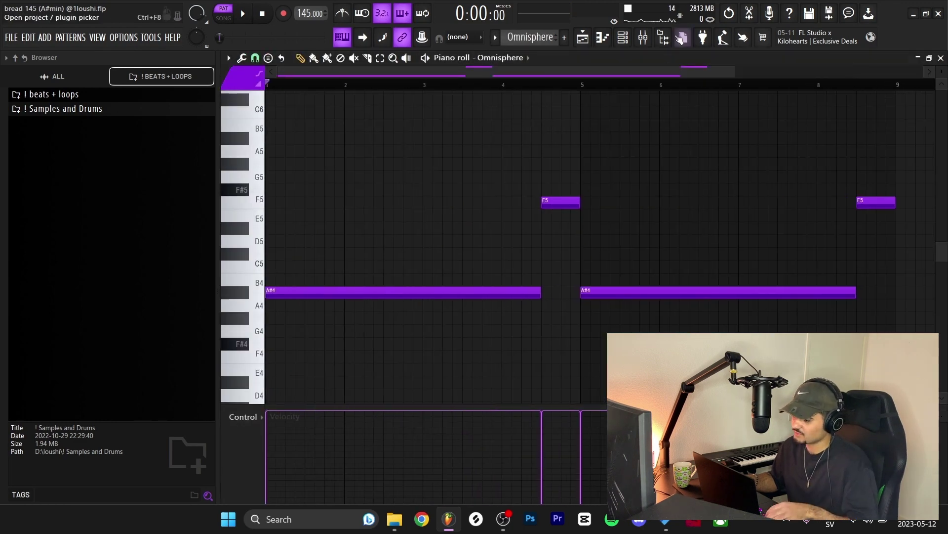
Open the Omnisphere instrument and browse its patch list around Solid Living Deep Bass
left_click(643, 38)
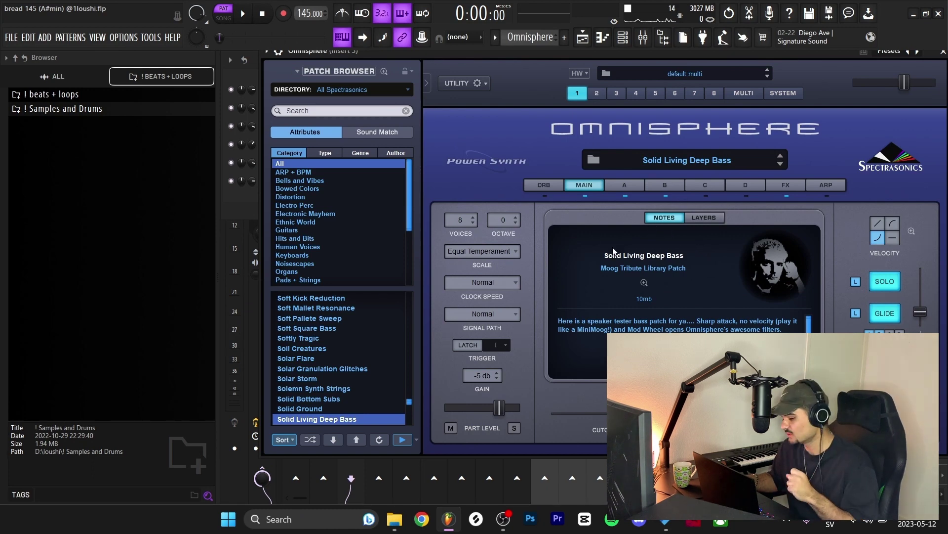
scroll(305, 395, "down", 1)
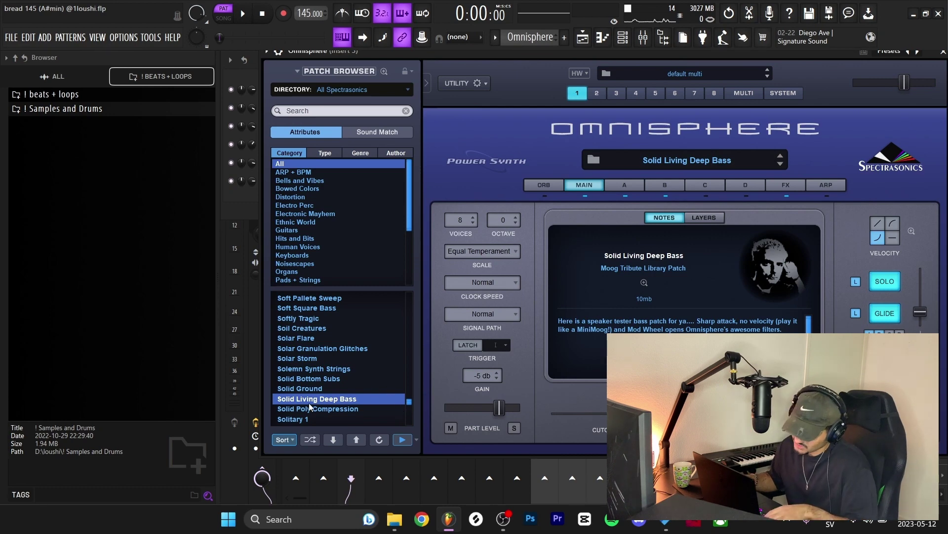
scroll(310, 406, "down", 3)
scroll(330, 398, "up", 3)
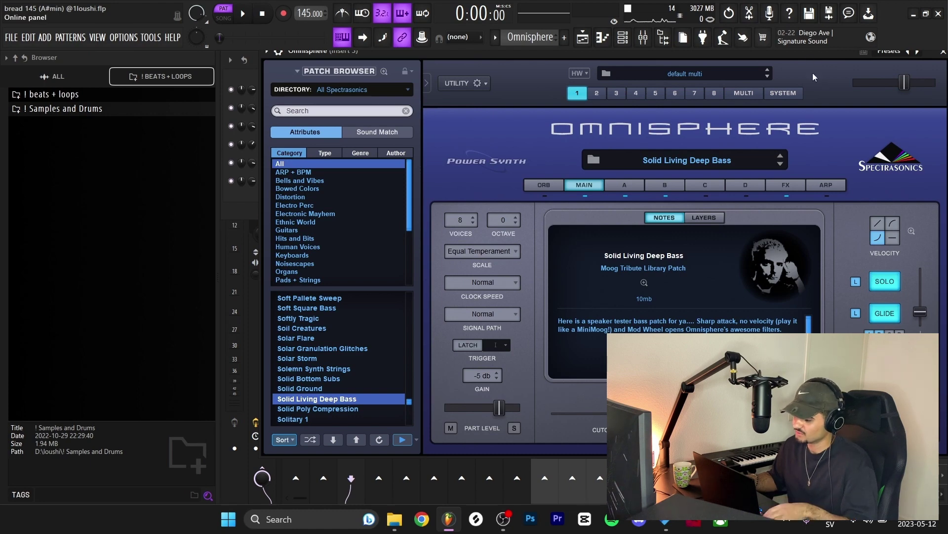
left_click_drag(583, 53, 542, 151)
Try a short C#5 note below the first F5 in bar 4 of the Omnisphere pattern, and remove it
left_click(548, 143)
scroll(403, 234, "down", 3)
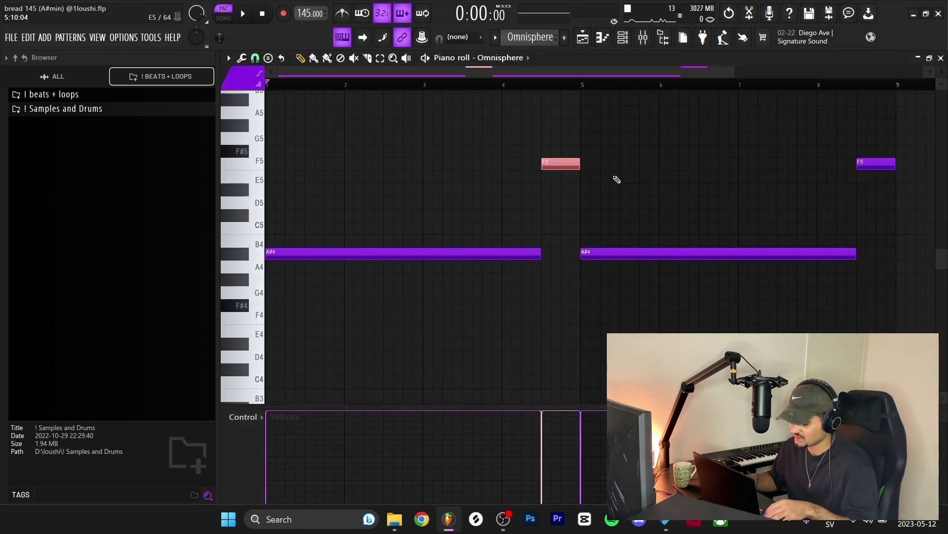
left_click(545, 216)
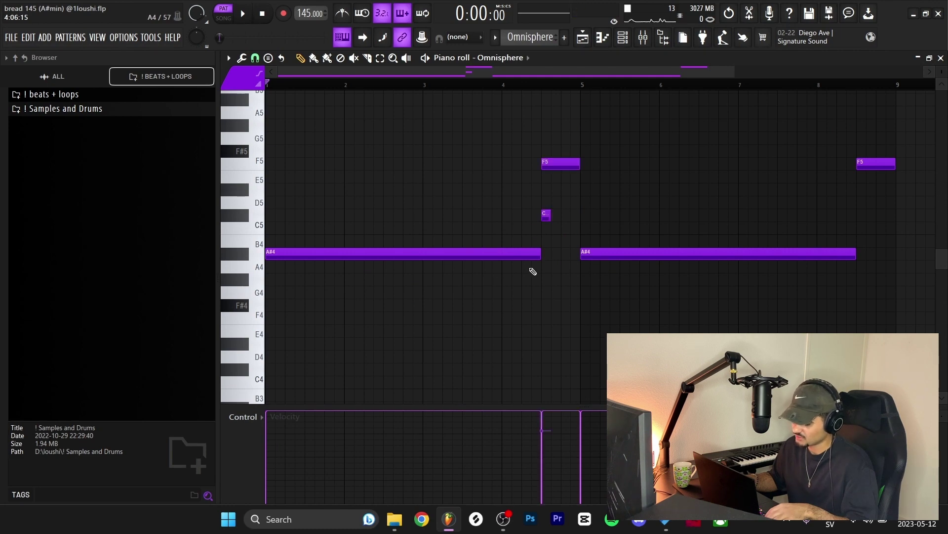
left_click_drag(622, 193, 509, 154)
left_click(502, 146, "ctrl")
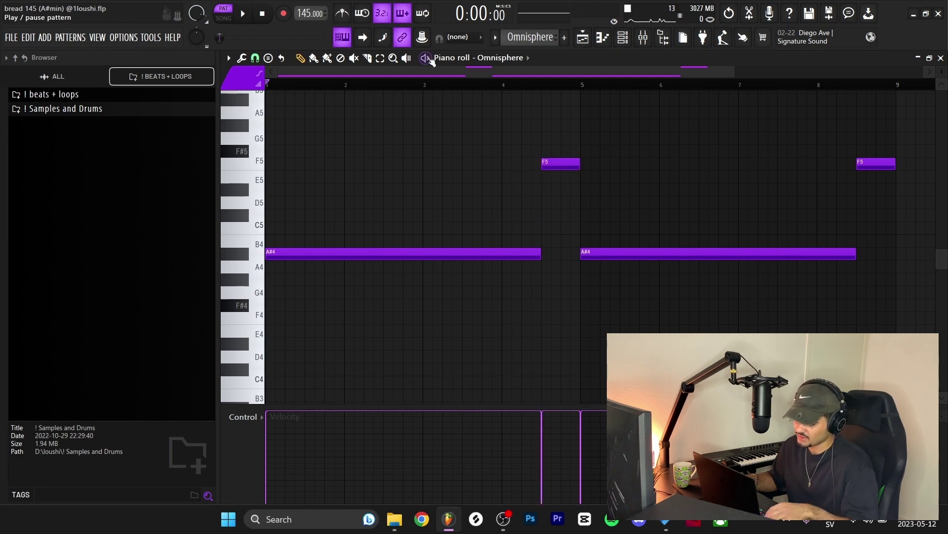
Play the Omnisphere pattern and examine how the long A#4 bass note moves to the short F5
left_click(425, 58)
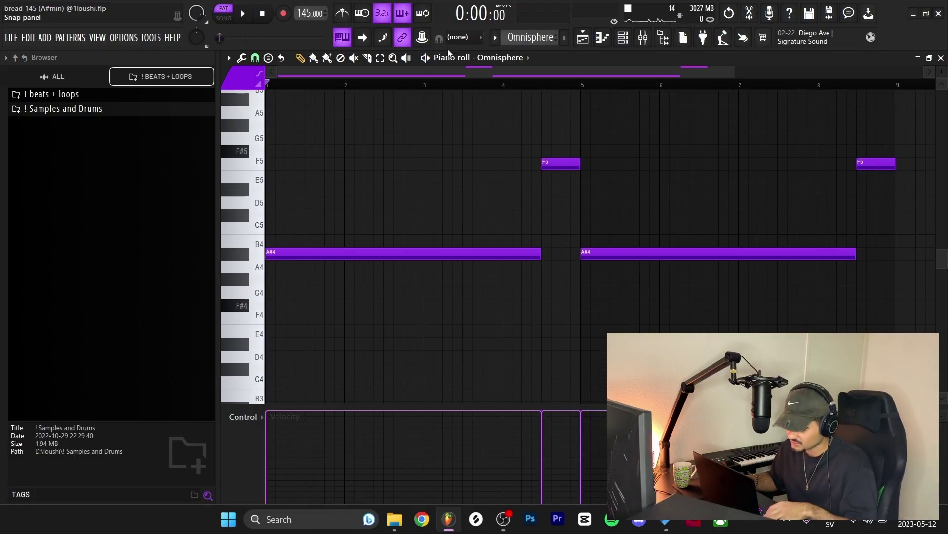
left_click(426, 58)
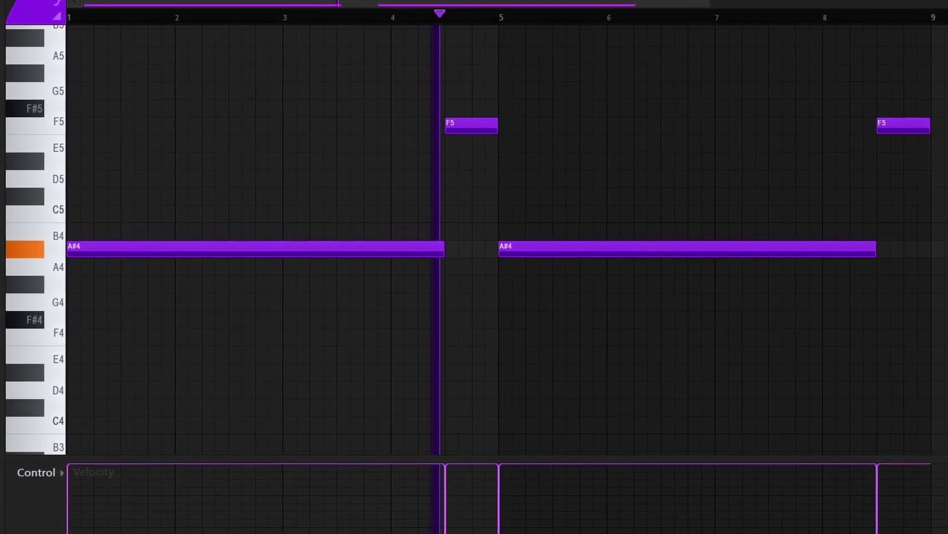
key("space")
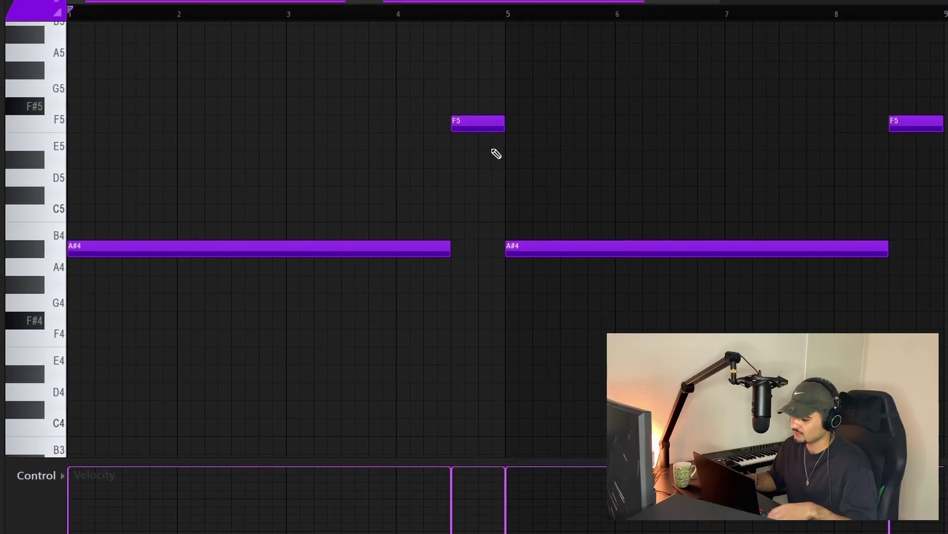
left_click_drag(508, 168, 455, 117, "ctrl")
left_click(578, 137, "ctrl")
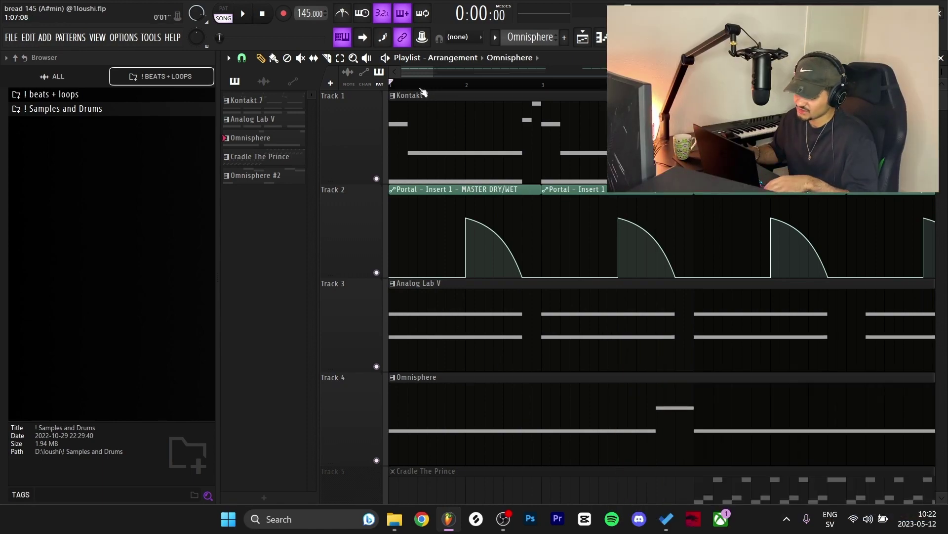
Play the arrangement with Kontakt 7, Analog Lab V and Omnisphere together
key("space")
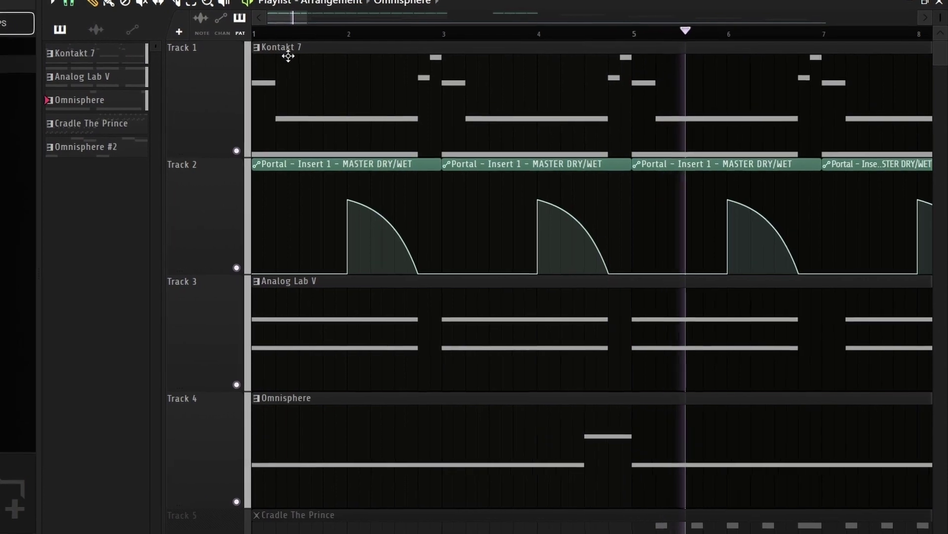
key("space")
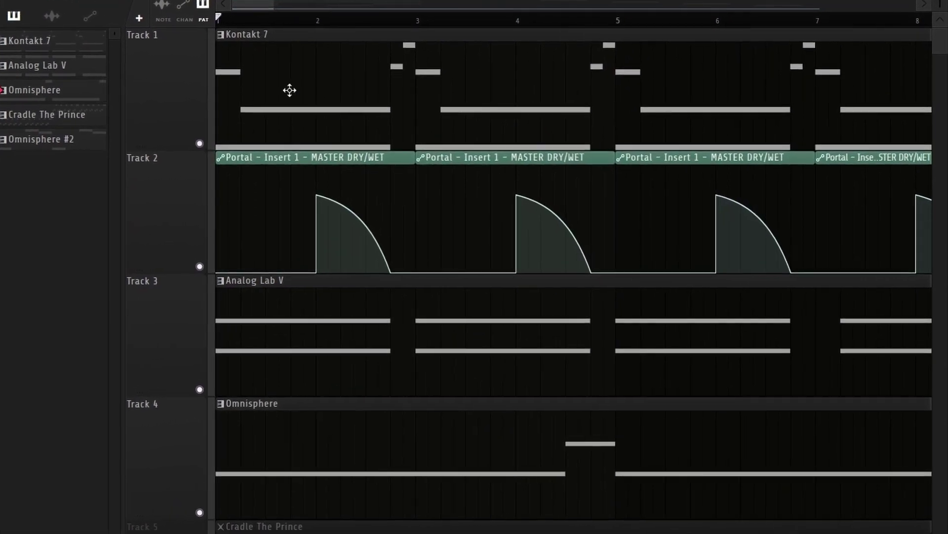
Solo Track 1 and bring Tracks 2, 4 and 3 back in one by one to compare the layers
right_click(200, 144)
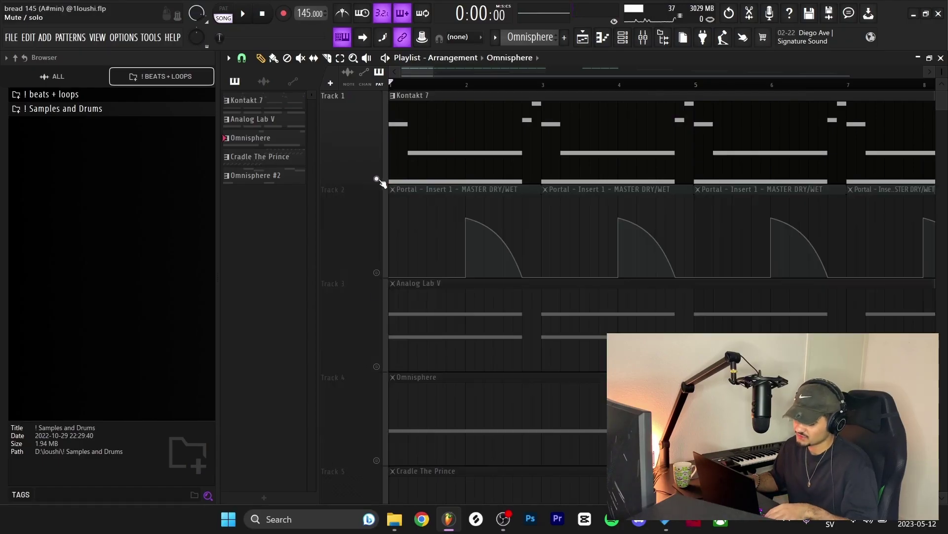
left_click(377, 180)
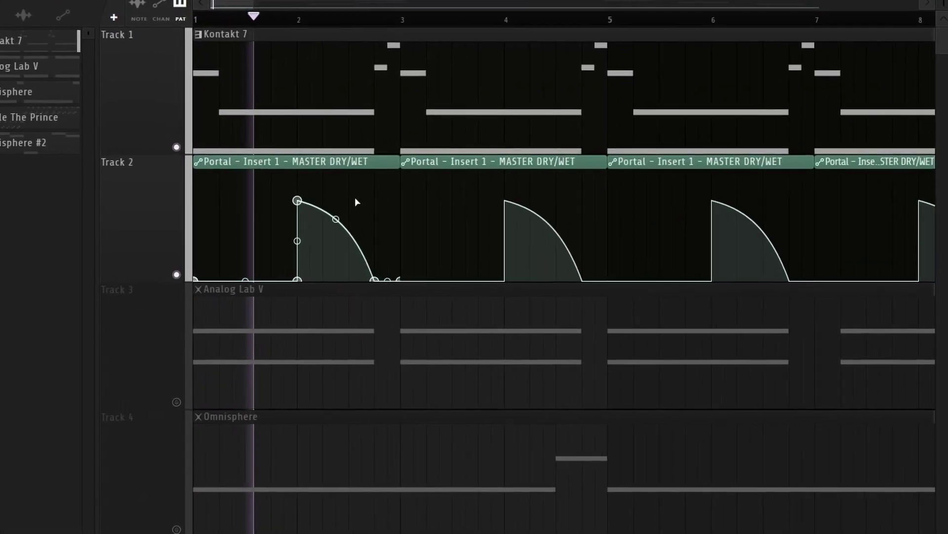
key("space")
left_click(177, 529)
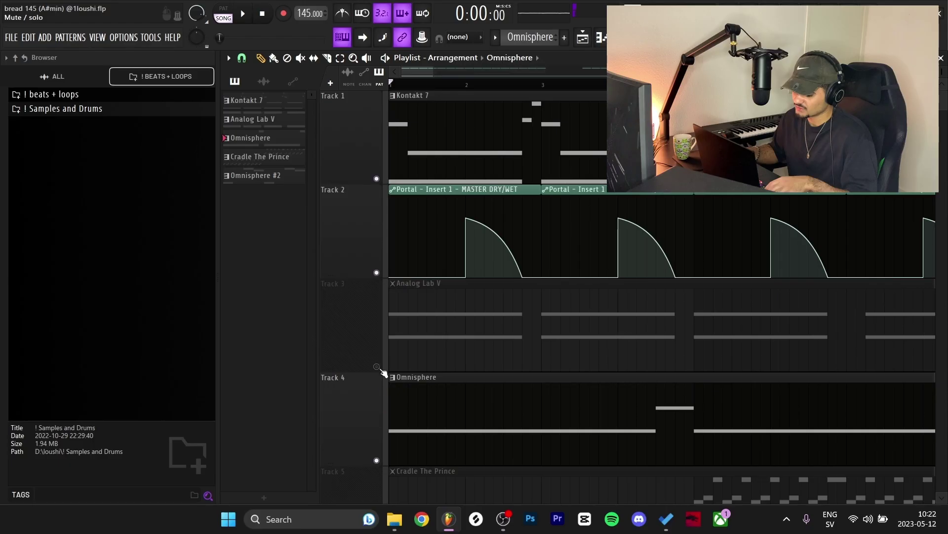
left_click(377, 366)
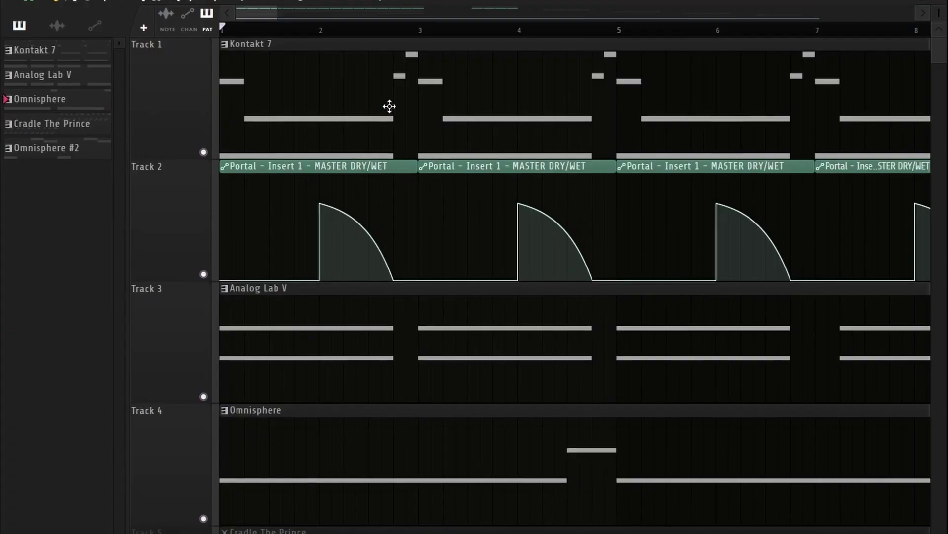
Play the arrangement, mute Tracks 4 and 3, and bring both back in to compare the layers
key("space")
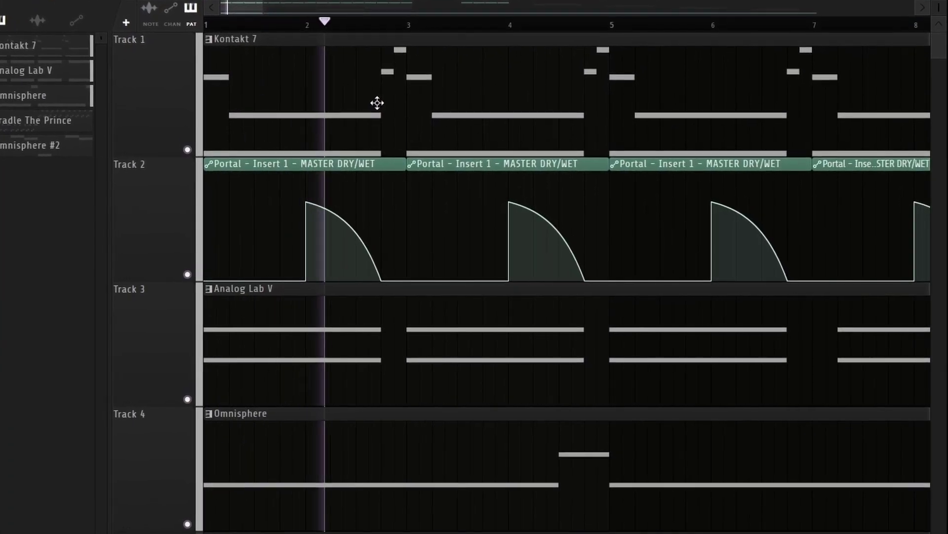
left_click(192, 522)
left_click(175, 401)
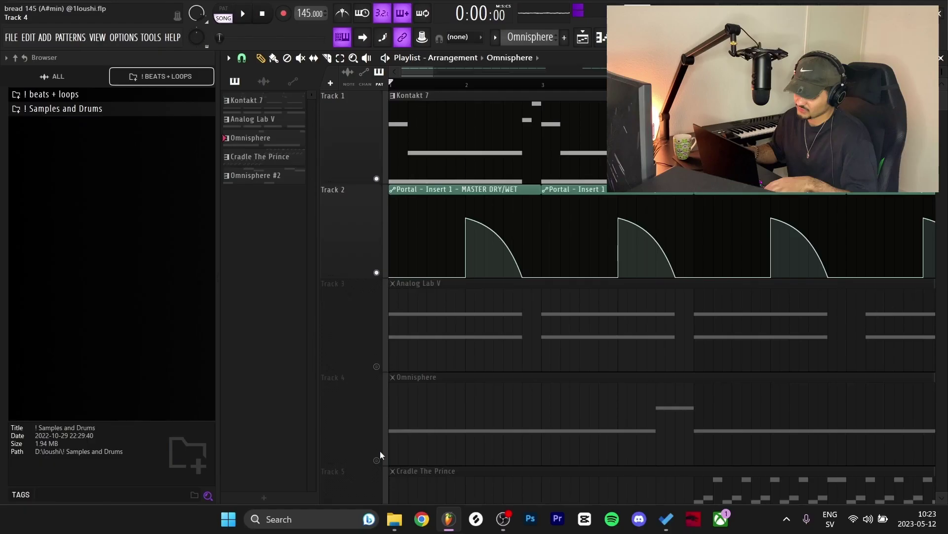
left_click(376, 460)
left_click(377, 367)
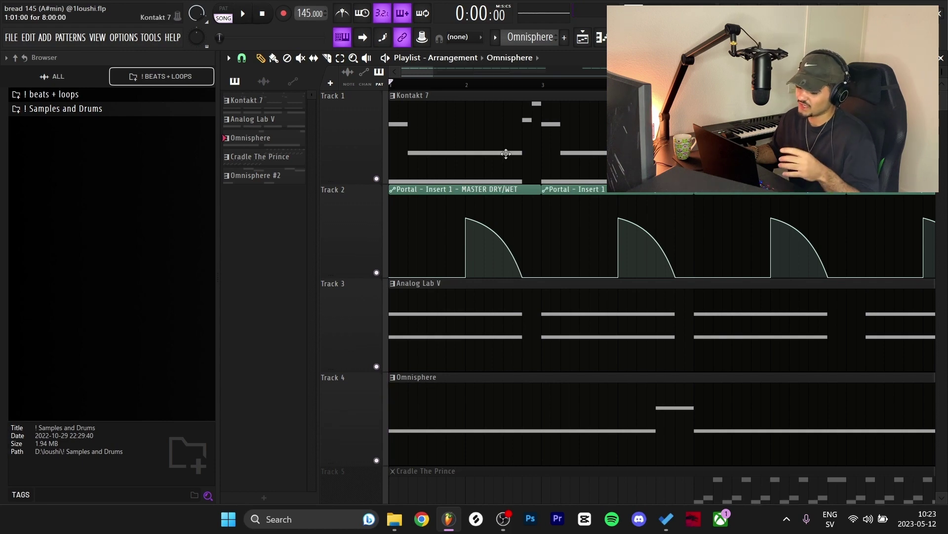
Unmute Track 5 with the Cradle The Prince clip in the playlist
scroll(531, 91, "down", 5)
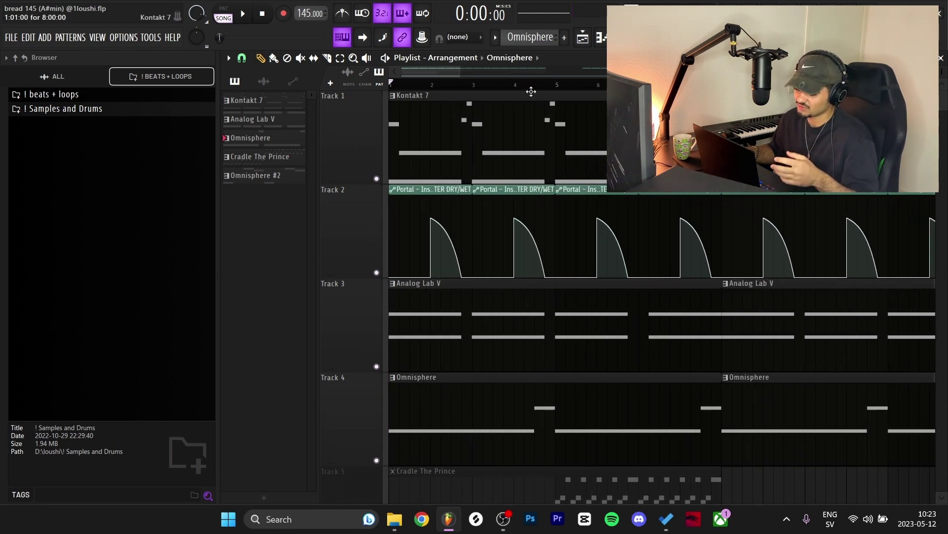
scroll(528, 253, "down", 4)
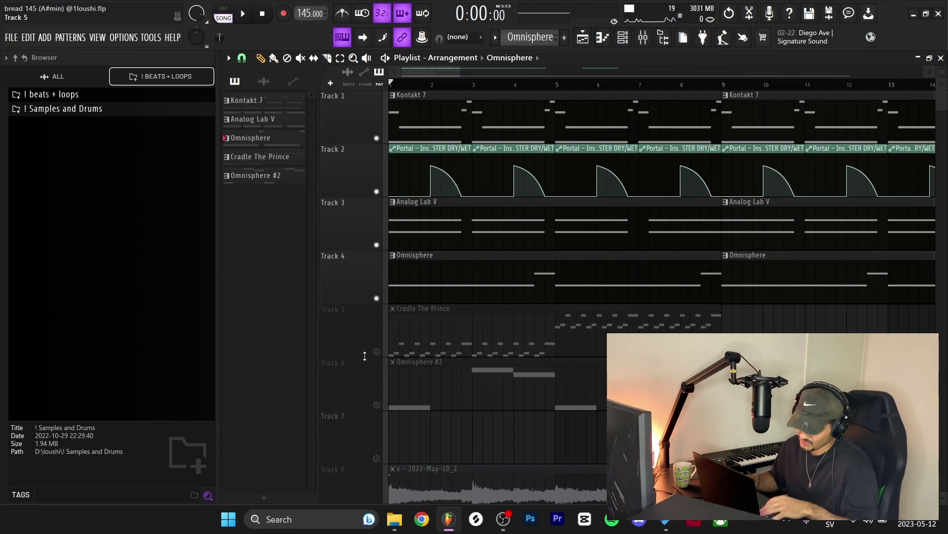
left_click(376, 352)
Open the Cradle The Prince instrument and look through its user presets around estrella sounds mango
left_click(624, 39)
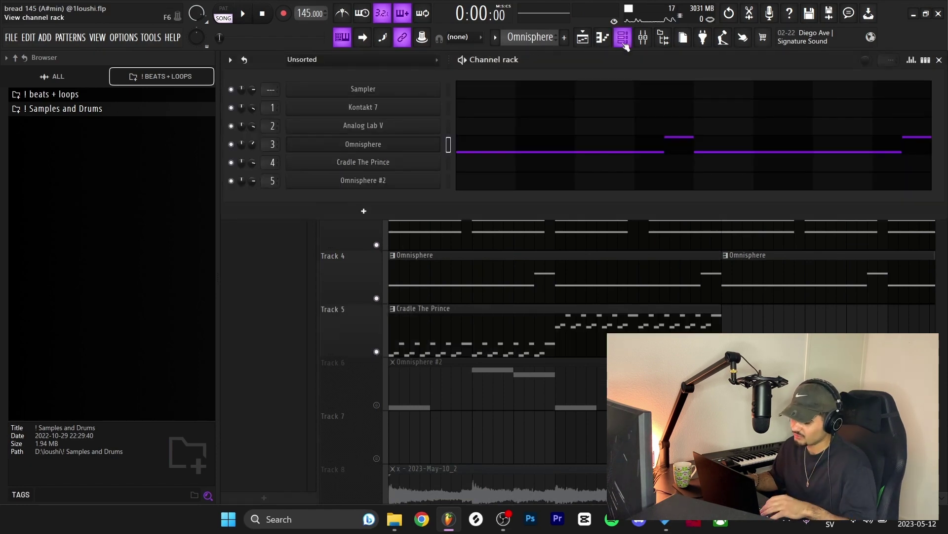
left_click(321, 162)
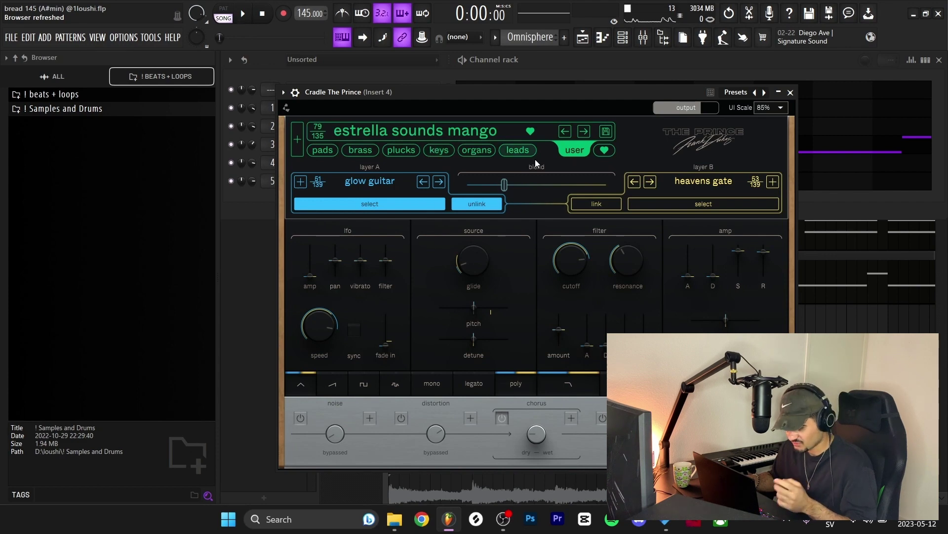
left_click(564, 155)
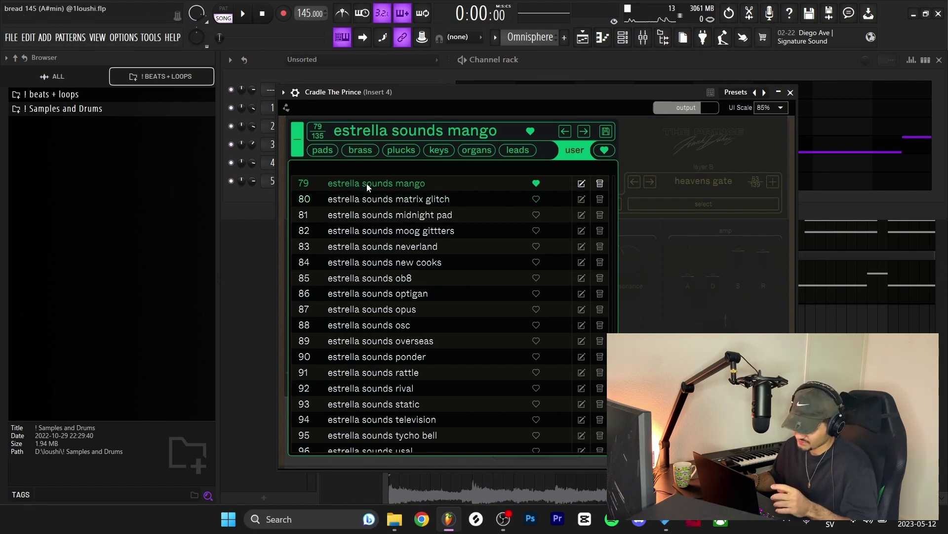
scroll(397, 241, "up", 3)
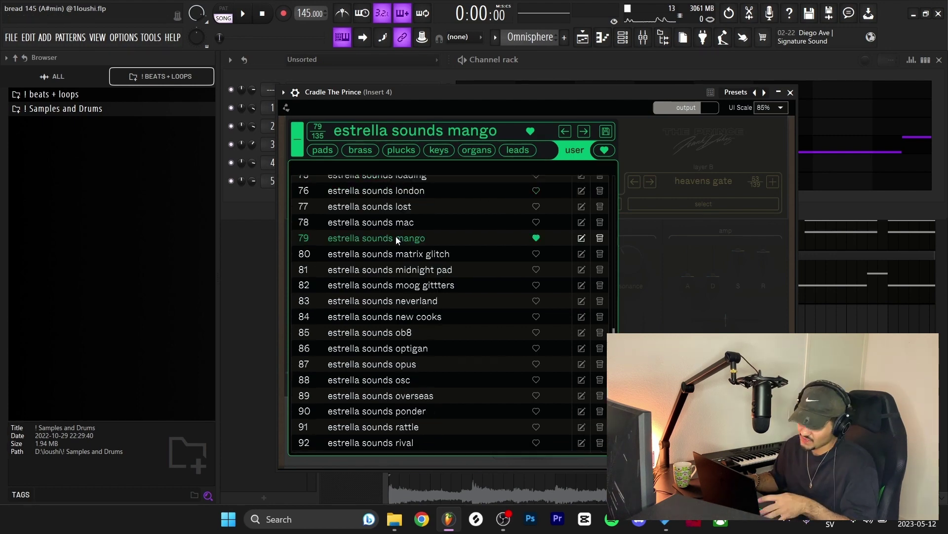
left_click(792, 93)
Examine the repeating C, C# and F notes of the Cradle The Prince pattern in the piano roll and play it
scroll(501, 164, "up", 6)
scroll(501, 164, "down", 2)
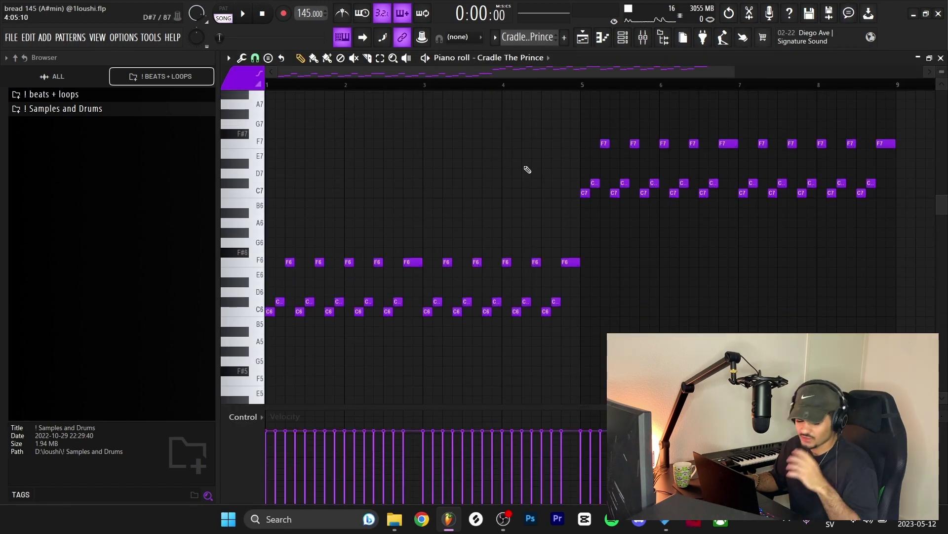
scroll(523, 158, "down", 3)
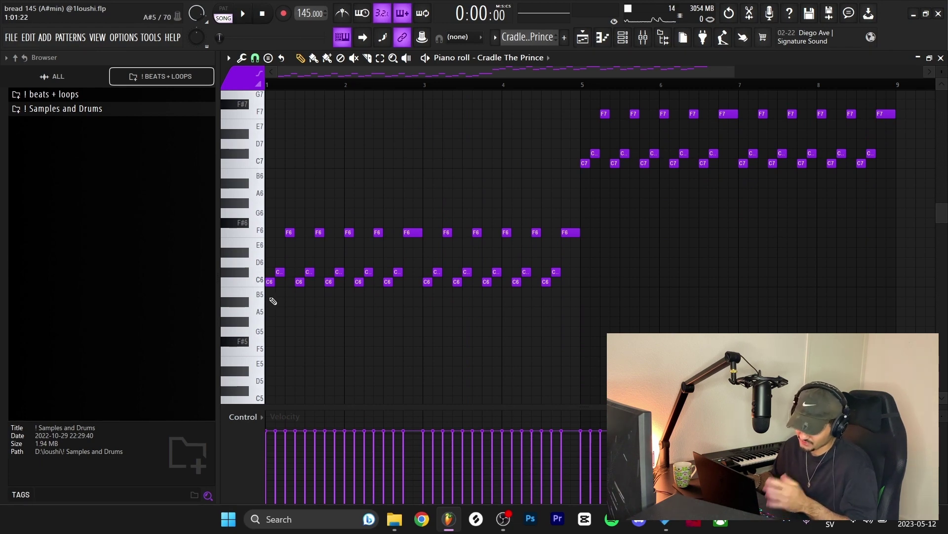
left_click_drag(284, 293, 267, 198)
left_click_drag(400, 216, 421, 237)
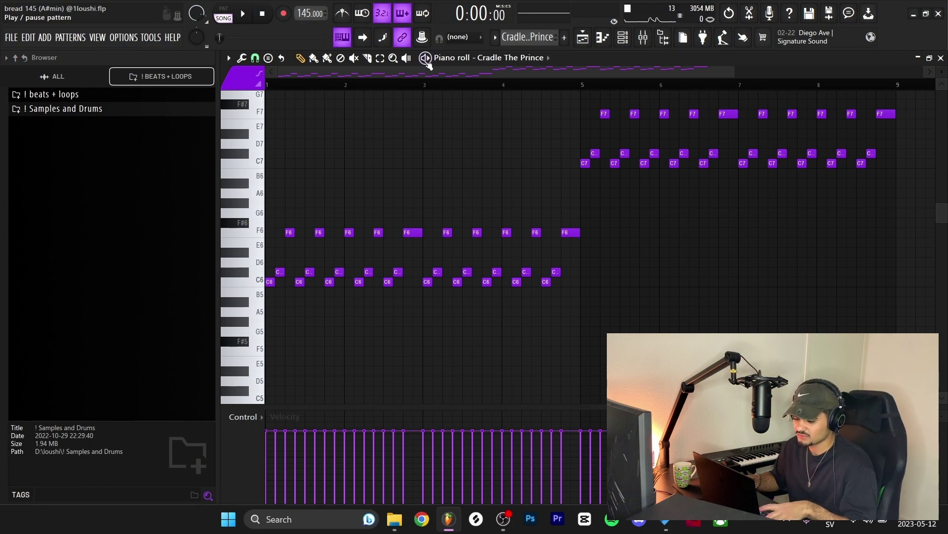
key("space")
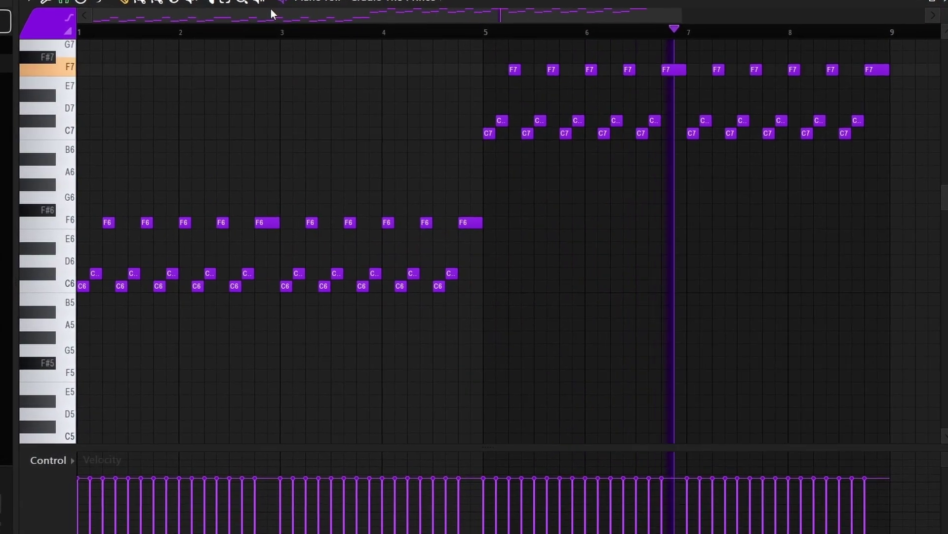
key("space")
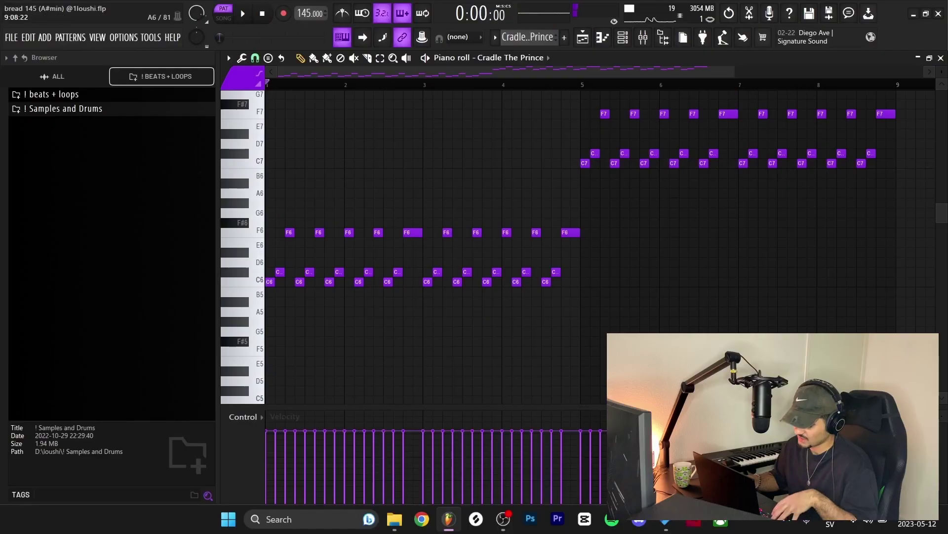
Select the higher notes in bars 5 to 8, shift them down an octave and back up, and clear the selection
left_click_drag(915, 222, 587, 103)
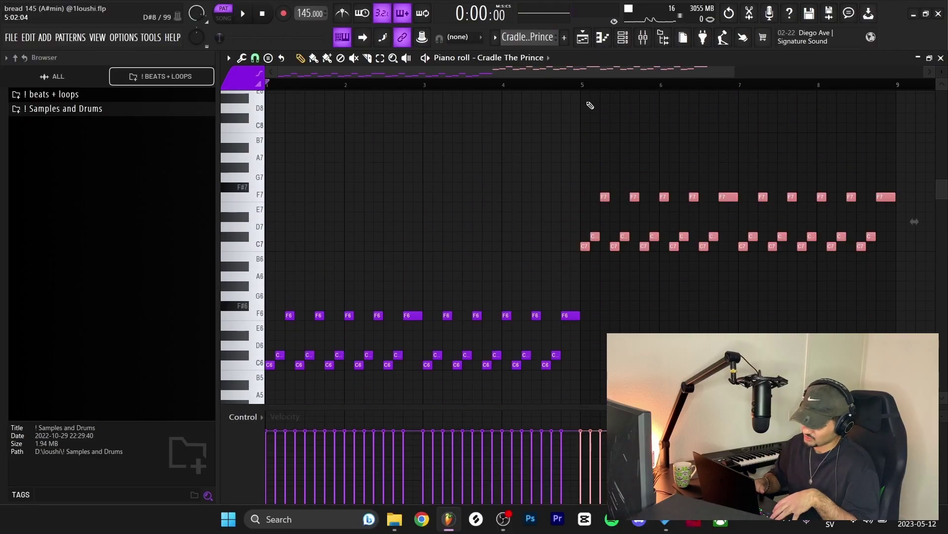
key("ctrl+Down")
key("ctrl+Up")
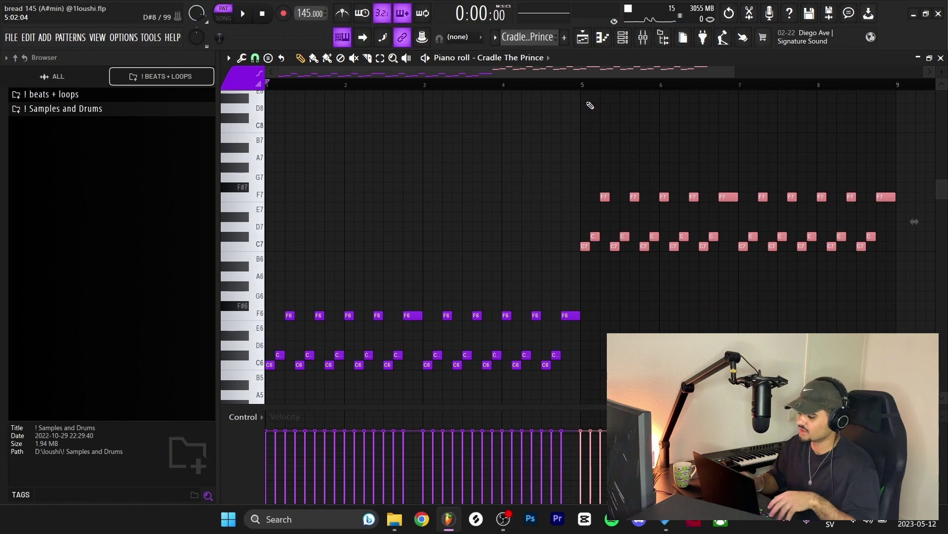
scroll(277, 299, "down", 3)
key("ctrl+d")
Try raising the C#6 notes in bars 1 to 4 by two semitones to D#6, and play the pattern
left_click_drag(279, 288, 260, 261)
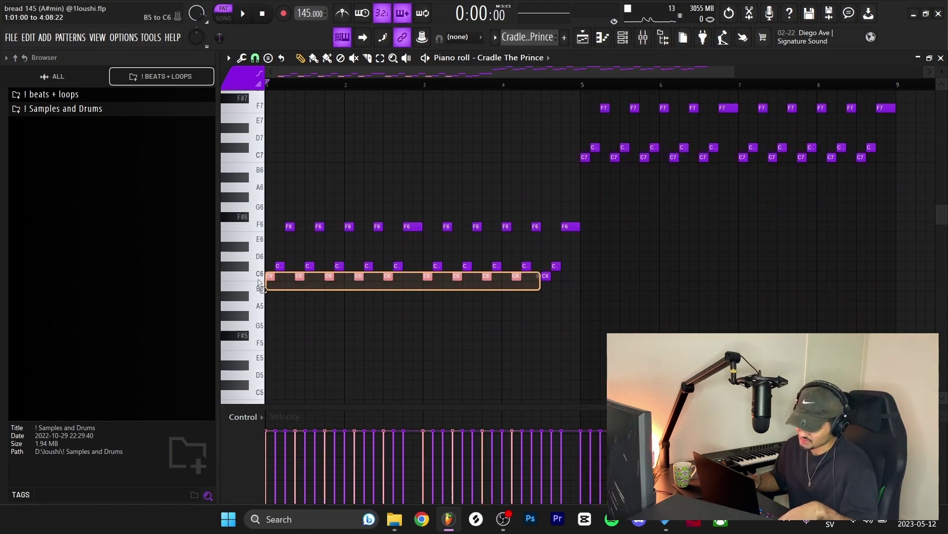
left_click_drag(569, 254, 413, 269)
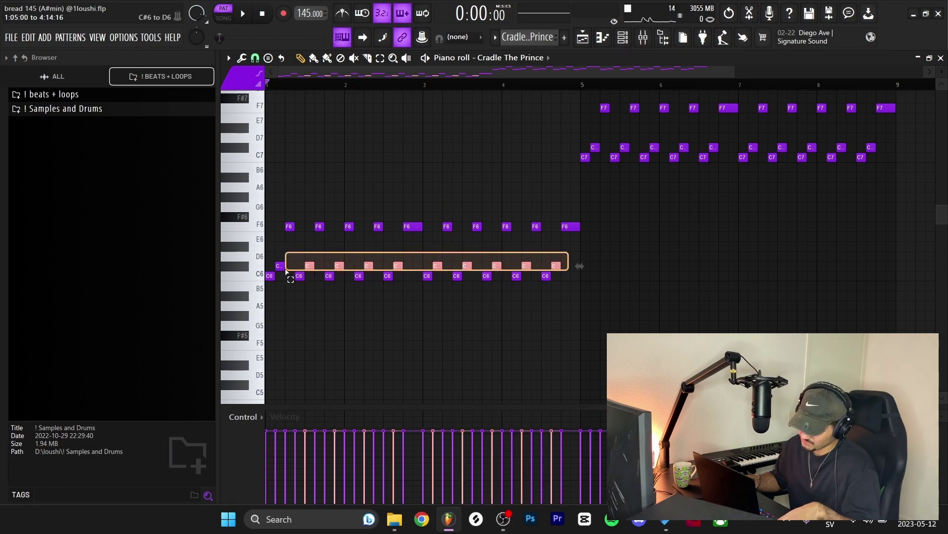
left_click_drag(287, 271, 280, 271)
key("shift+Up")
key("shift+Up")
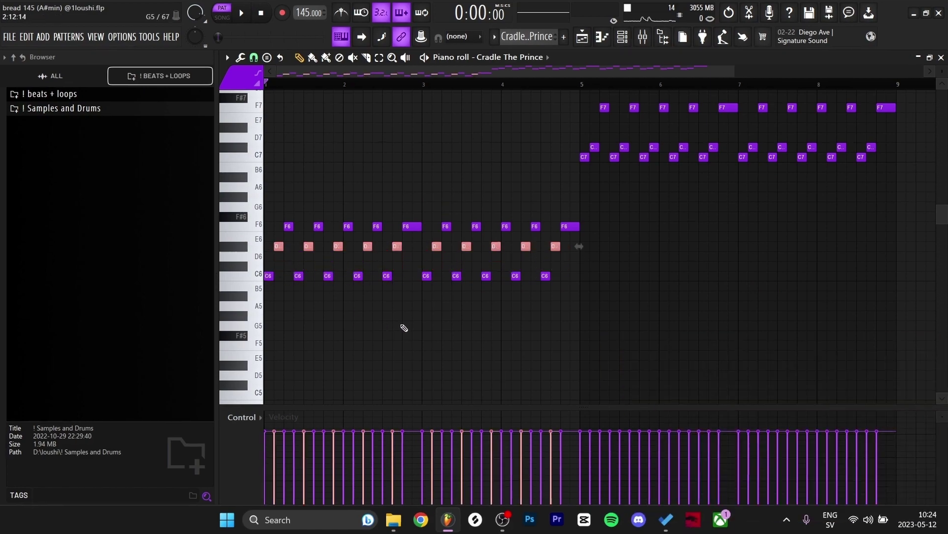
key("space")
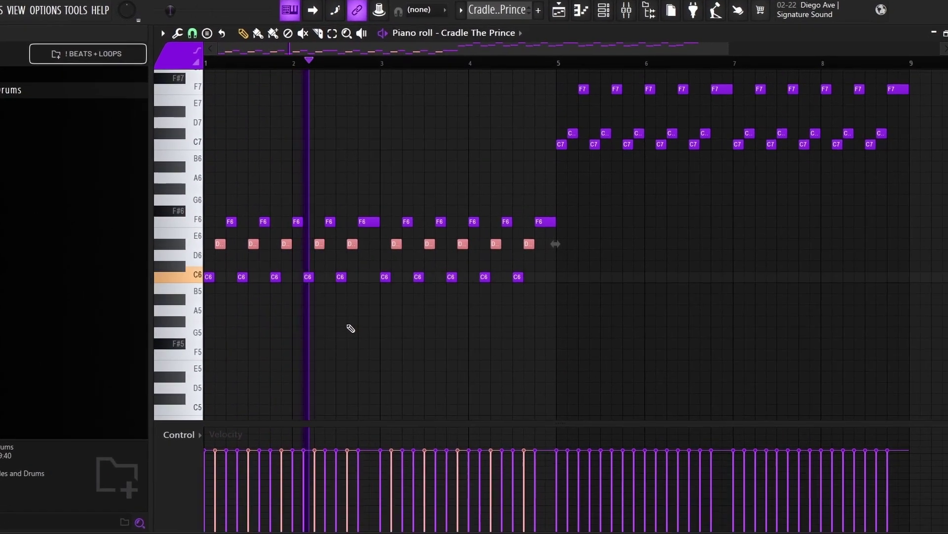
key("space")
Lower the raised notes in bars 1 to 4 back to C#6, play the pattern to compare, and clear the selection
key("shift+Down")
key("shift+Down")
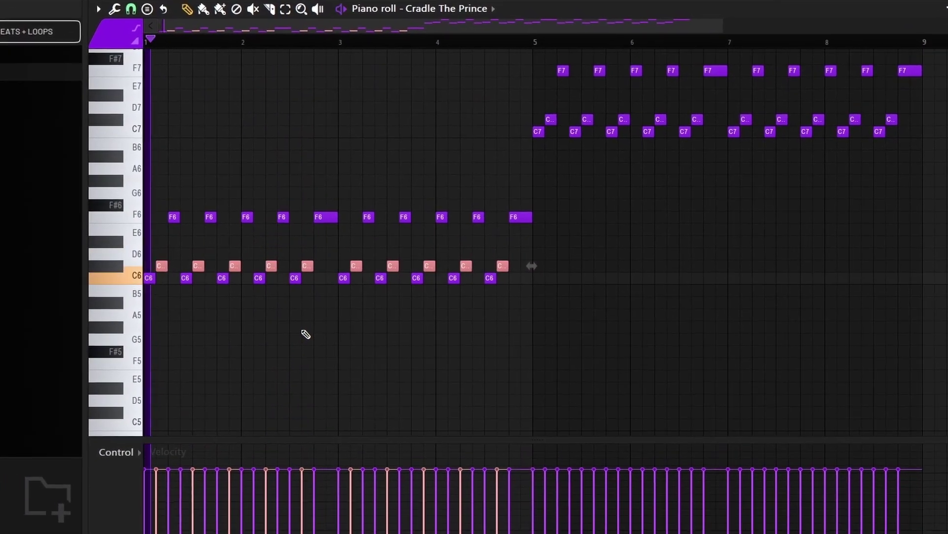
key("space")
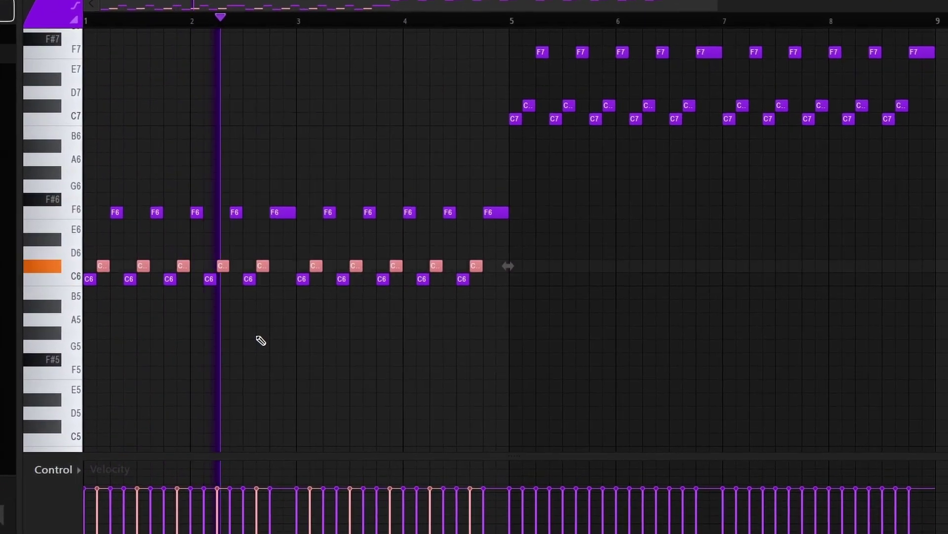
key("space")
key("ctrl+d")
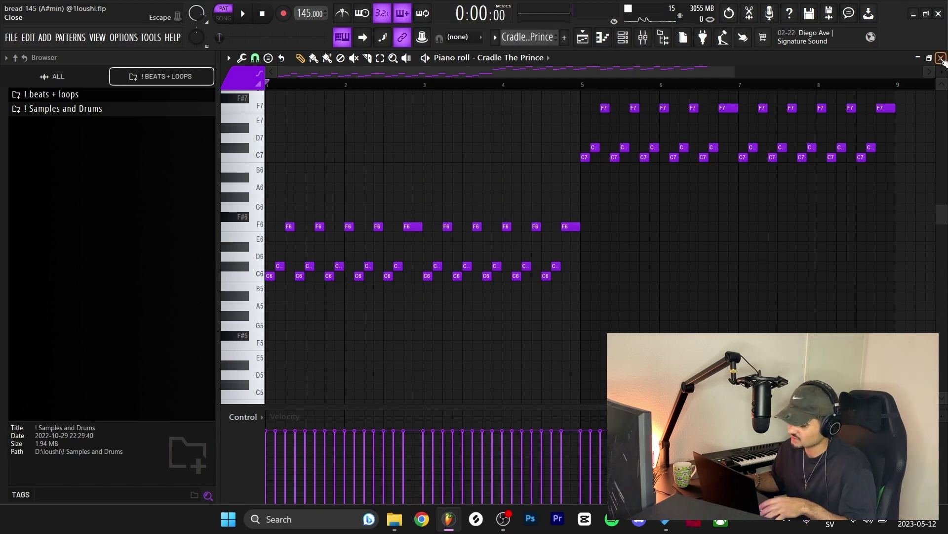
Open the mixer on Insert 4, inspect its Portal effect with the HOLLER preset, and play the Cradle The Prince pattern
left_click(941, 58)
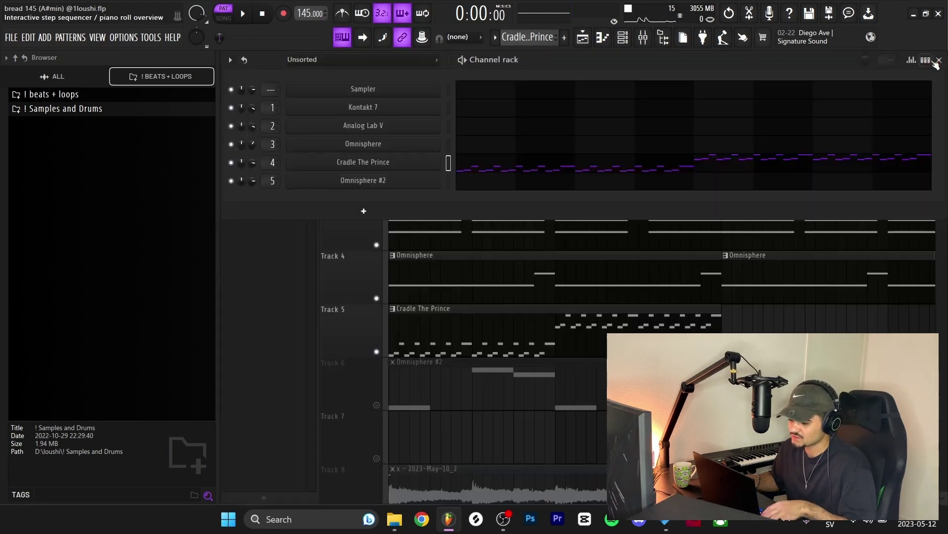
key("F9")
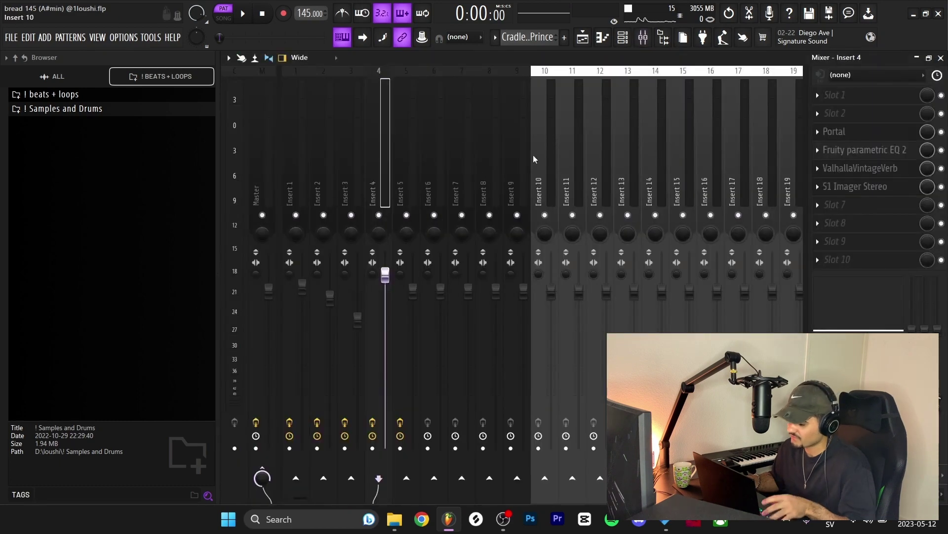
left_click(864, 148)
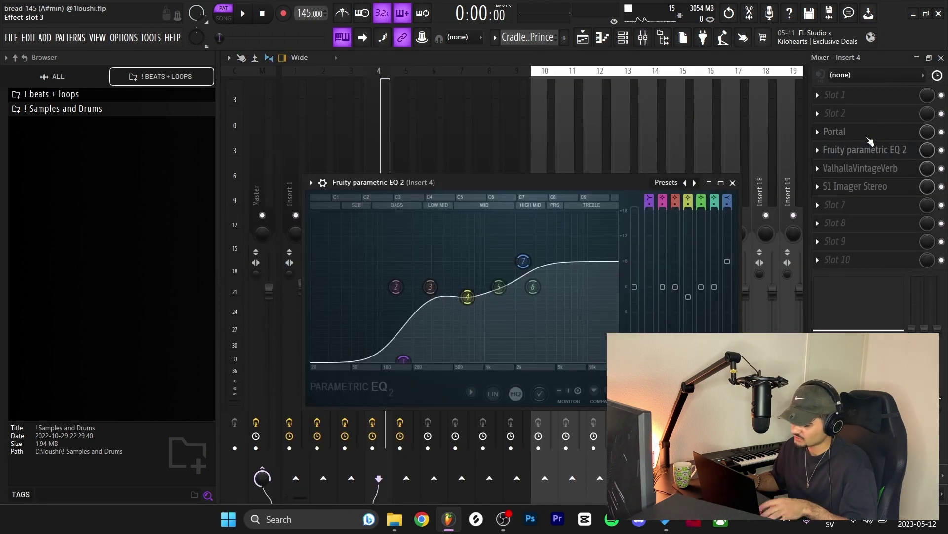
left_click(860, 131)
scroll(272, 130, "down", 10)
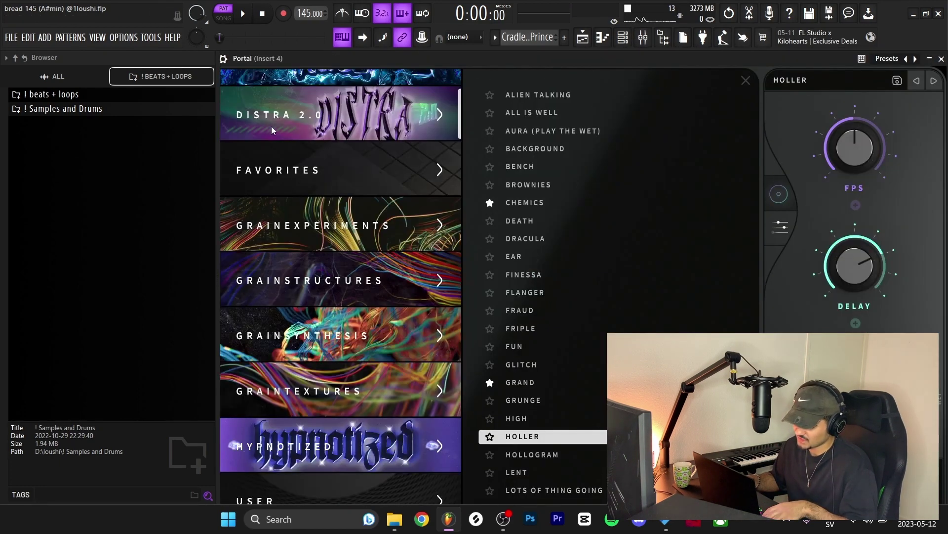
left_click(942, 58)
key("space")
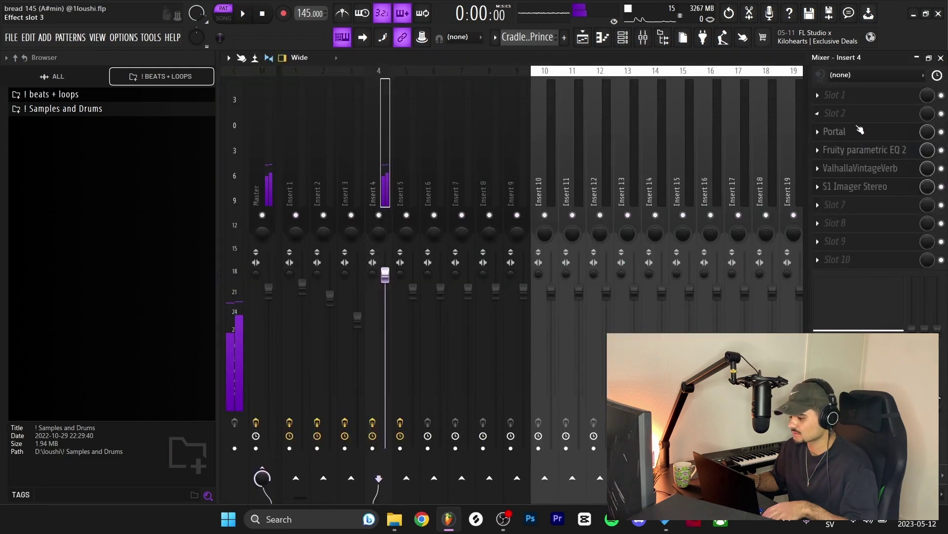
key("space")
Examine the settings of Fruity parametric EQ 2, ValhallaVintageVerb and S1 Imager Stereo on Insert 4
left_click(857, 152)
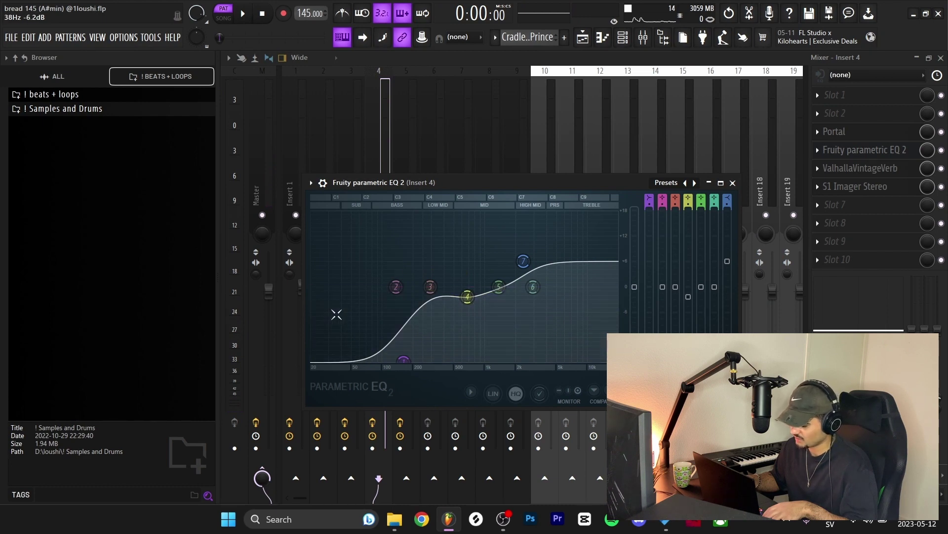
left_click(733, 184)
left_click(860, 168)
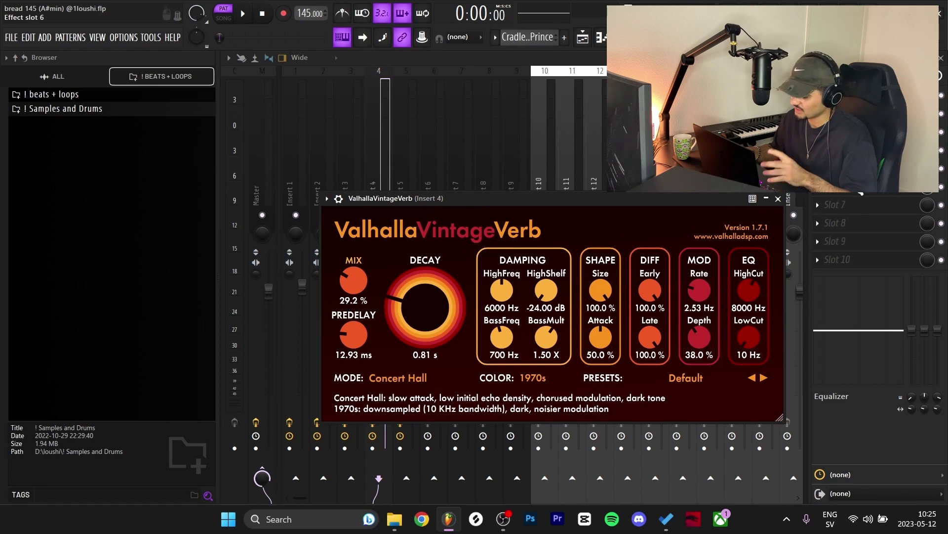
left_click(852, 186)
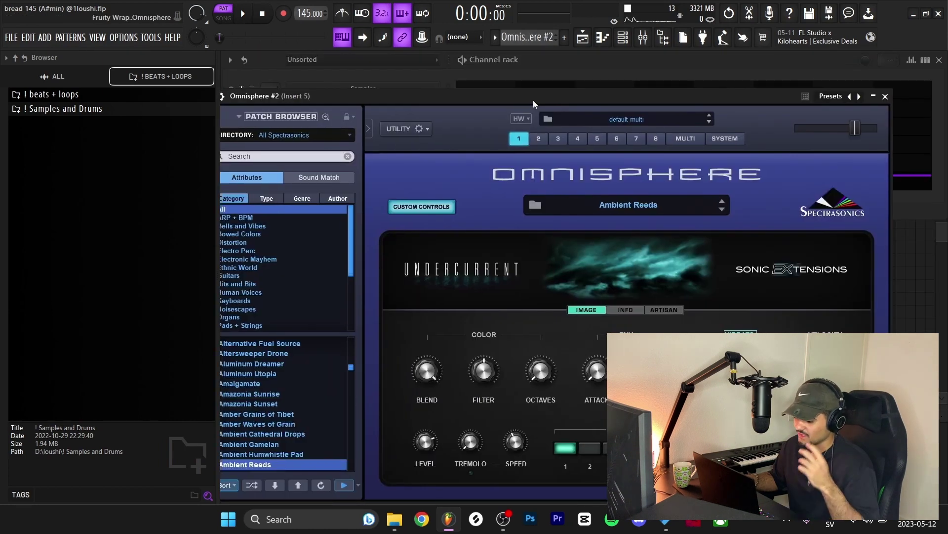
Inspect the Omnisphere #2 Ambient Reeds patch, locate the Undercurrent library among the Sonic Extensions directories, and play a note
left_click_drag(533, 100, 552, 94)
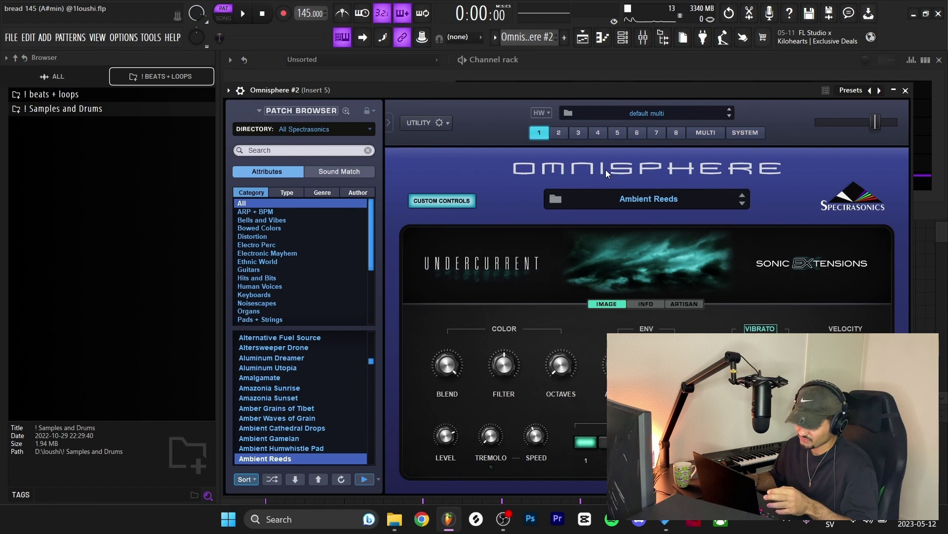
left_click(330, 130)
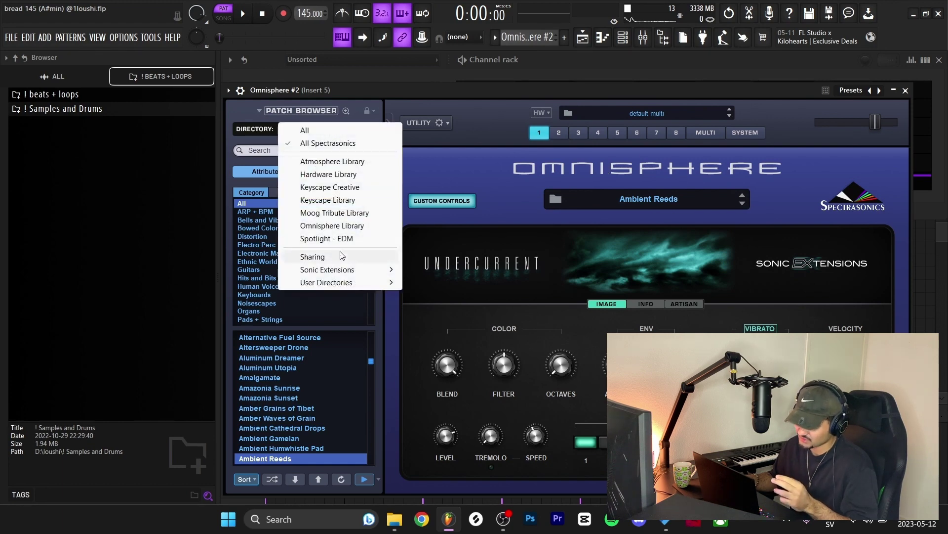
mouse_move(381, 270)
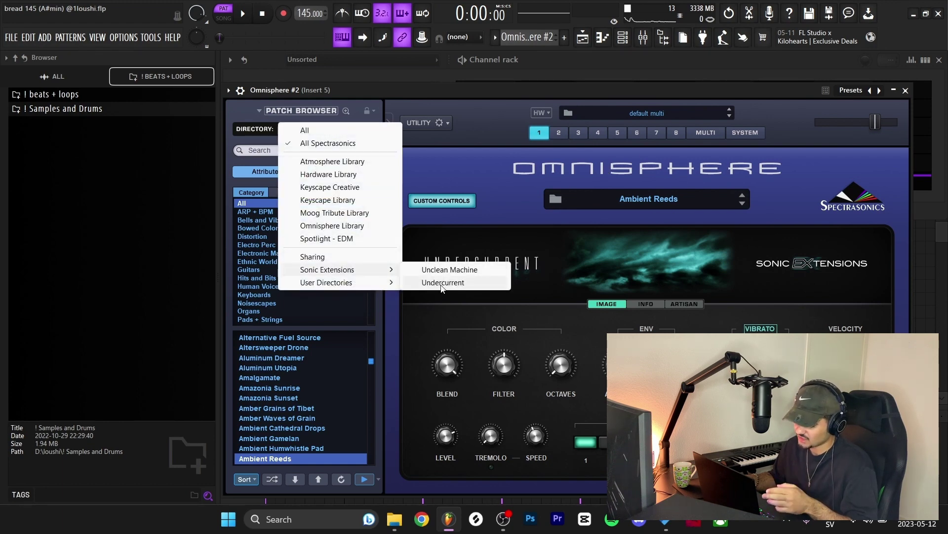
left_click(489, 102)
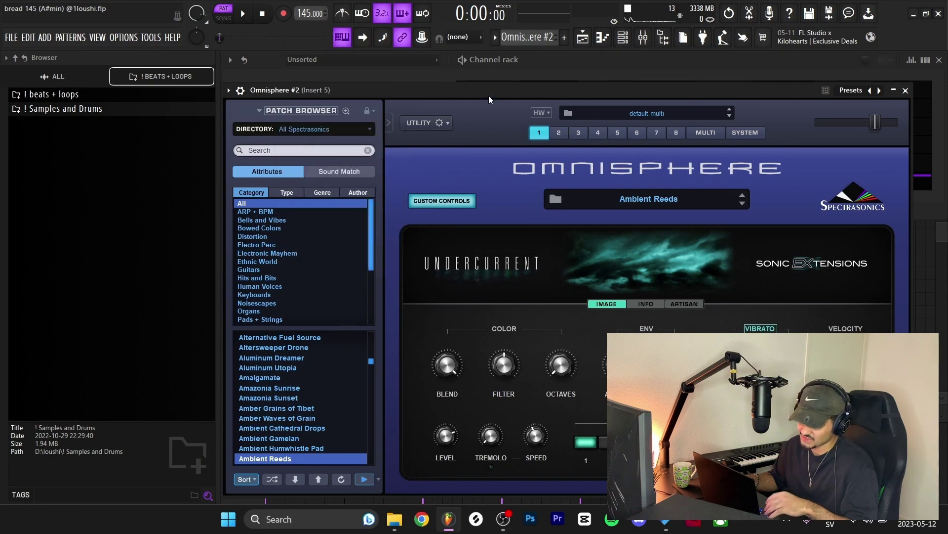
mouse_move(499, 87)
left_mouse_down()
mouse_move(499, 111)
mouse_move(499, 73)
left_mouse_up()
key("2")
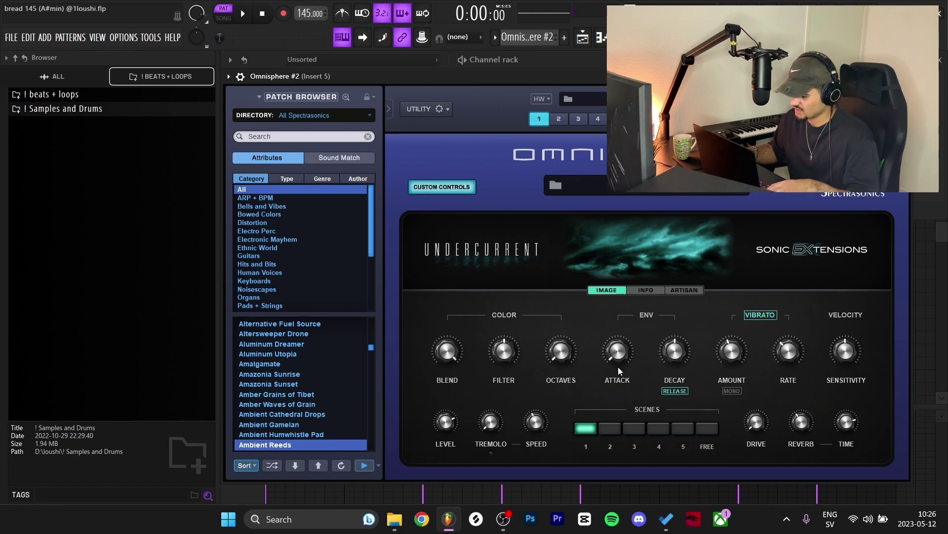
Open the Omnisphere #2 pattern in the piano roll, play it through, and examine the notes in bars 3 to 5
left_click(903, 77)
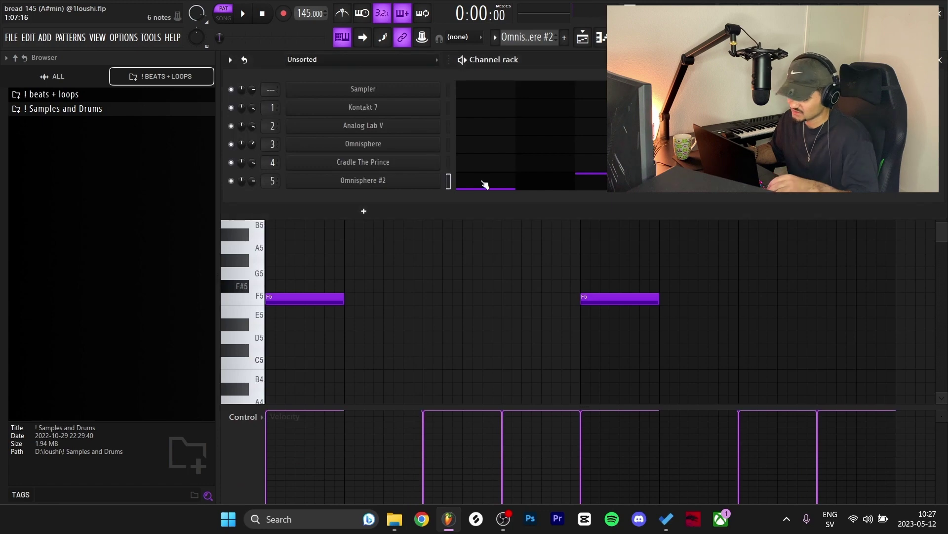
left_click(503, 181)
left_click(503, 182)
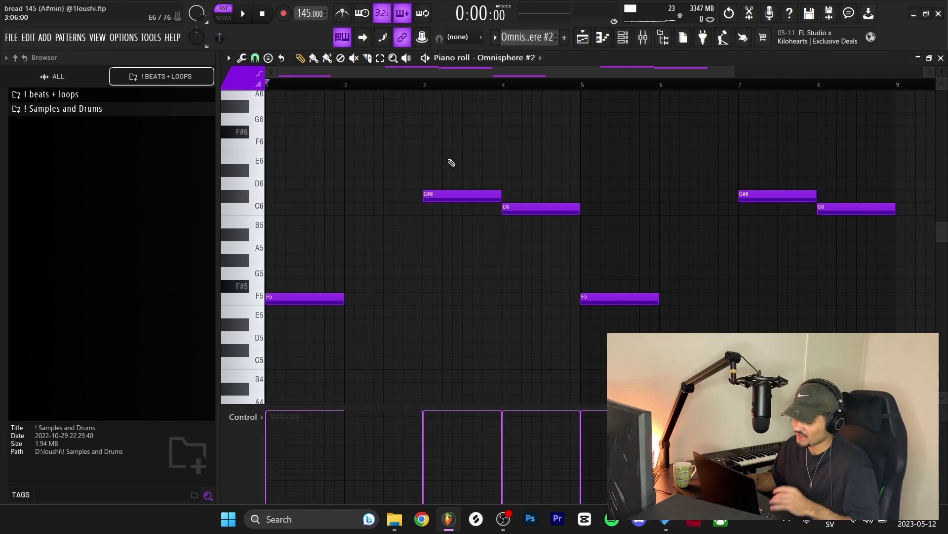
key("space")
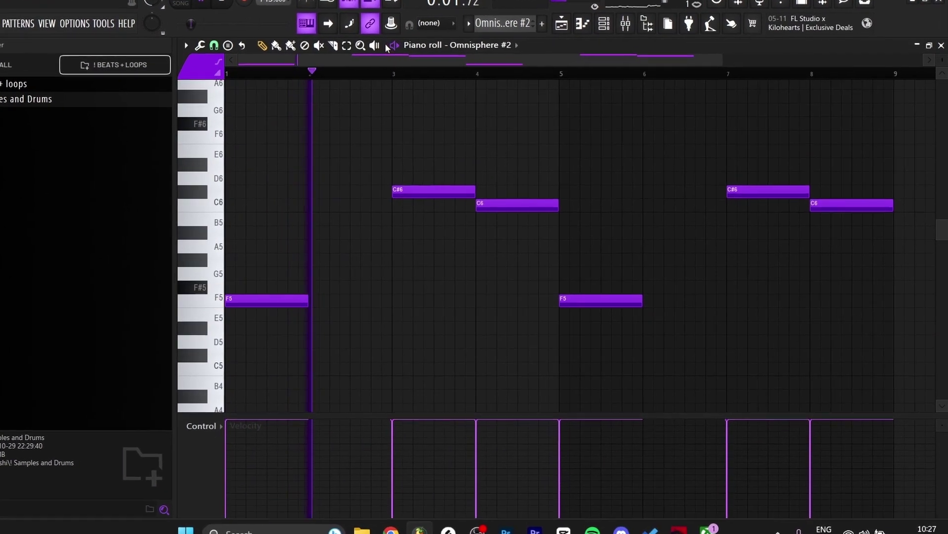
left_click(366, 42)
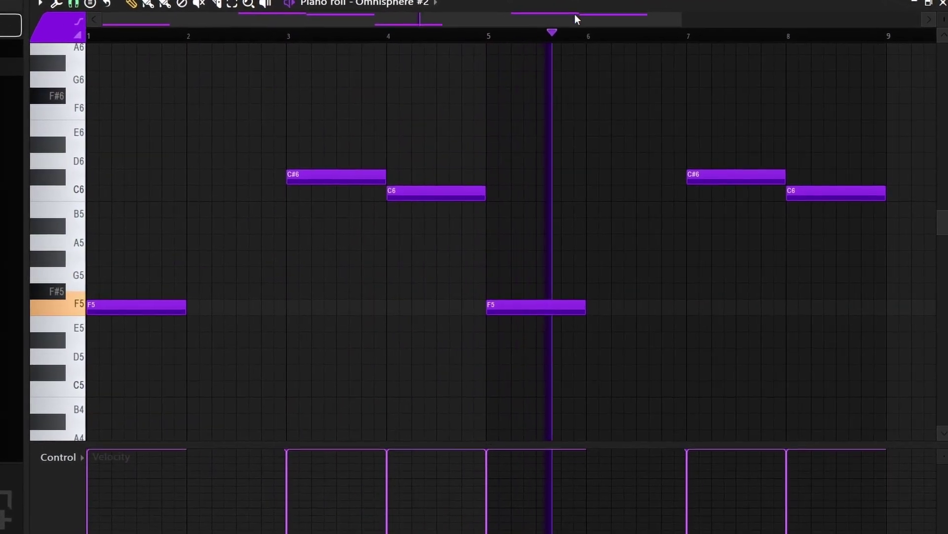
key("space")
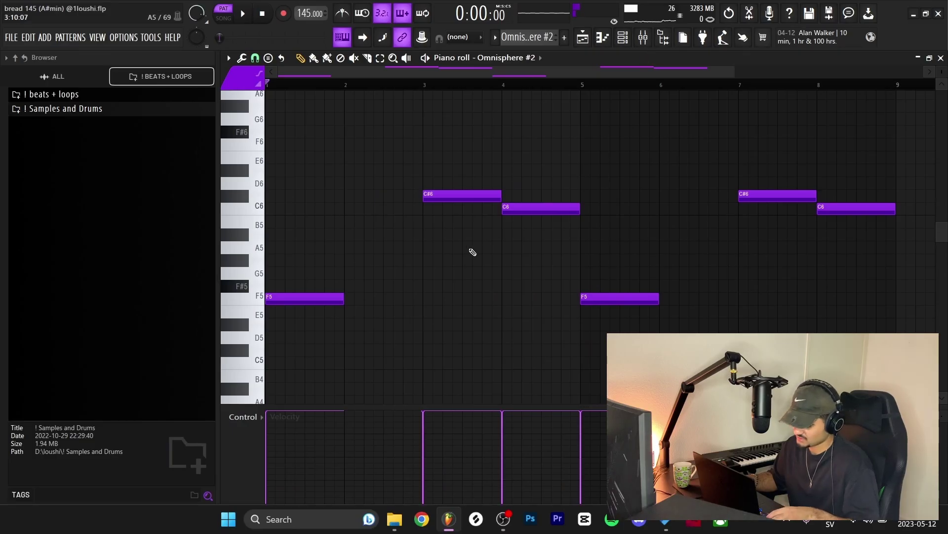
left_click_drag(631, 252, 417, 179, "ctrl")
left_click(473, 266, "ctrl")
Inspect Fruity parametric EQ 2, EffectRack with the Rephasing Retro Delay preset, and CLA-3A Stereo on Insert 5
left_click(598, 44)
left_click(642, 42)
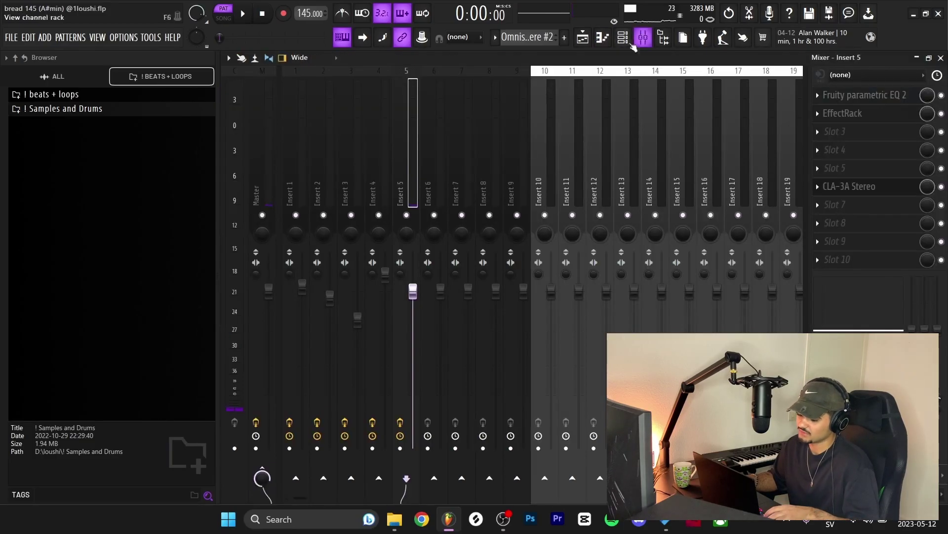
left_click(890, 94)
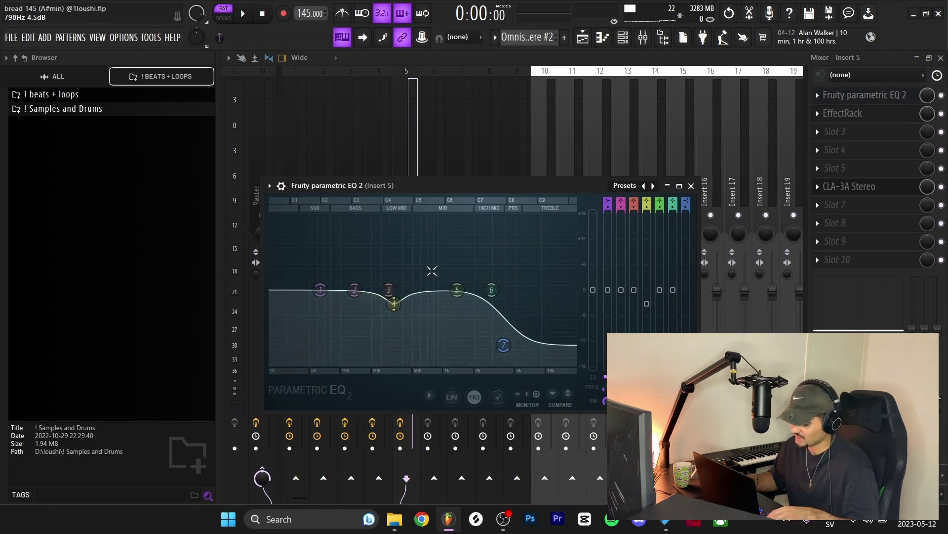
left_click(842, 113)
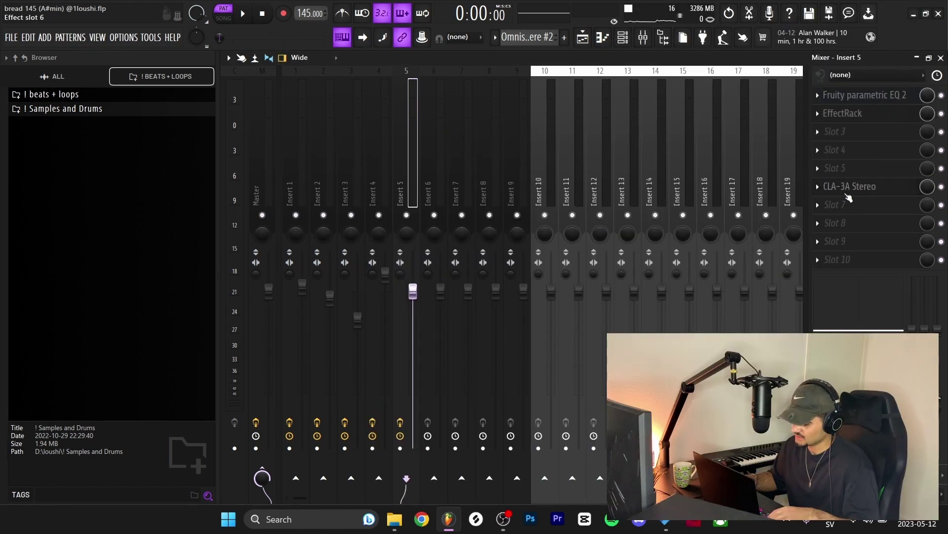
left_click(847, 194)
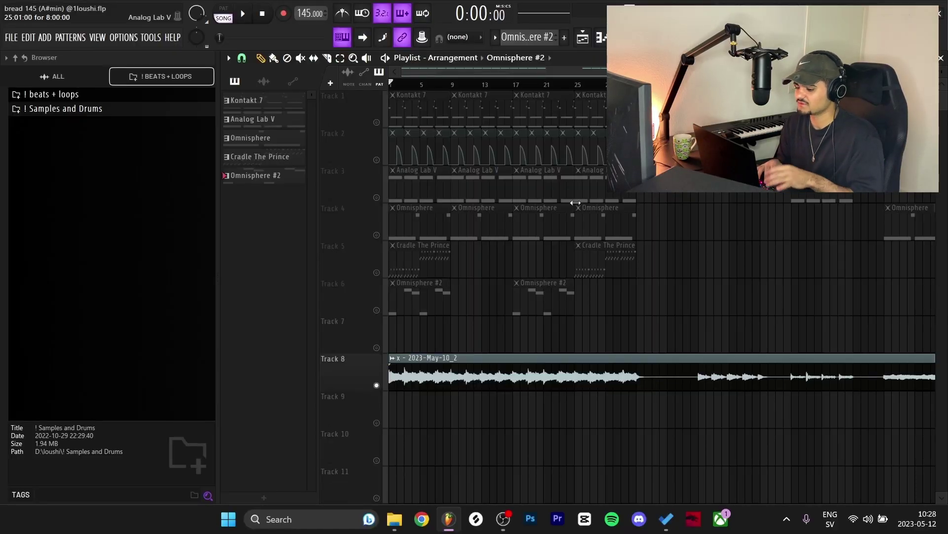
Play the full arrangement from bar 1 in song mode, with only the Track 8 audio recording active
key("space")
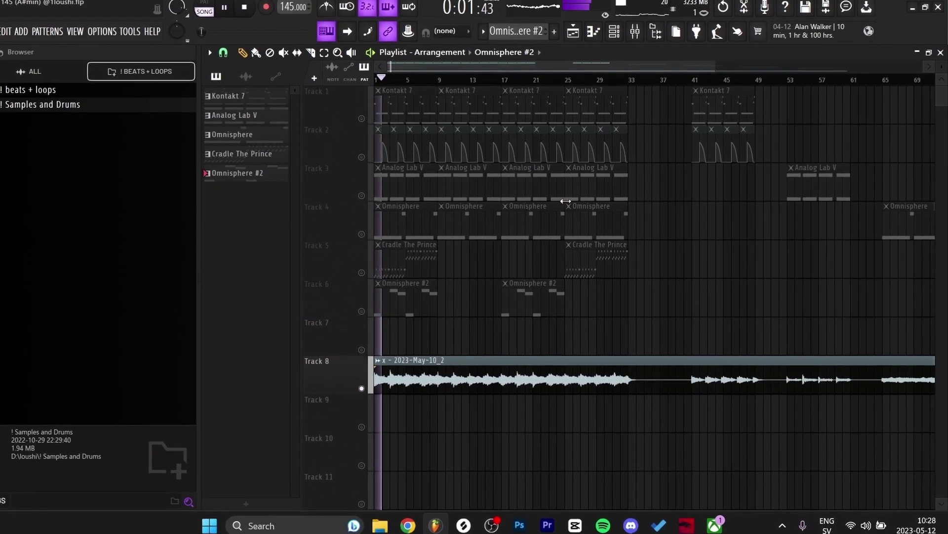